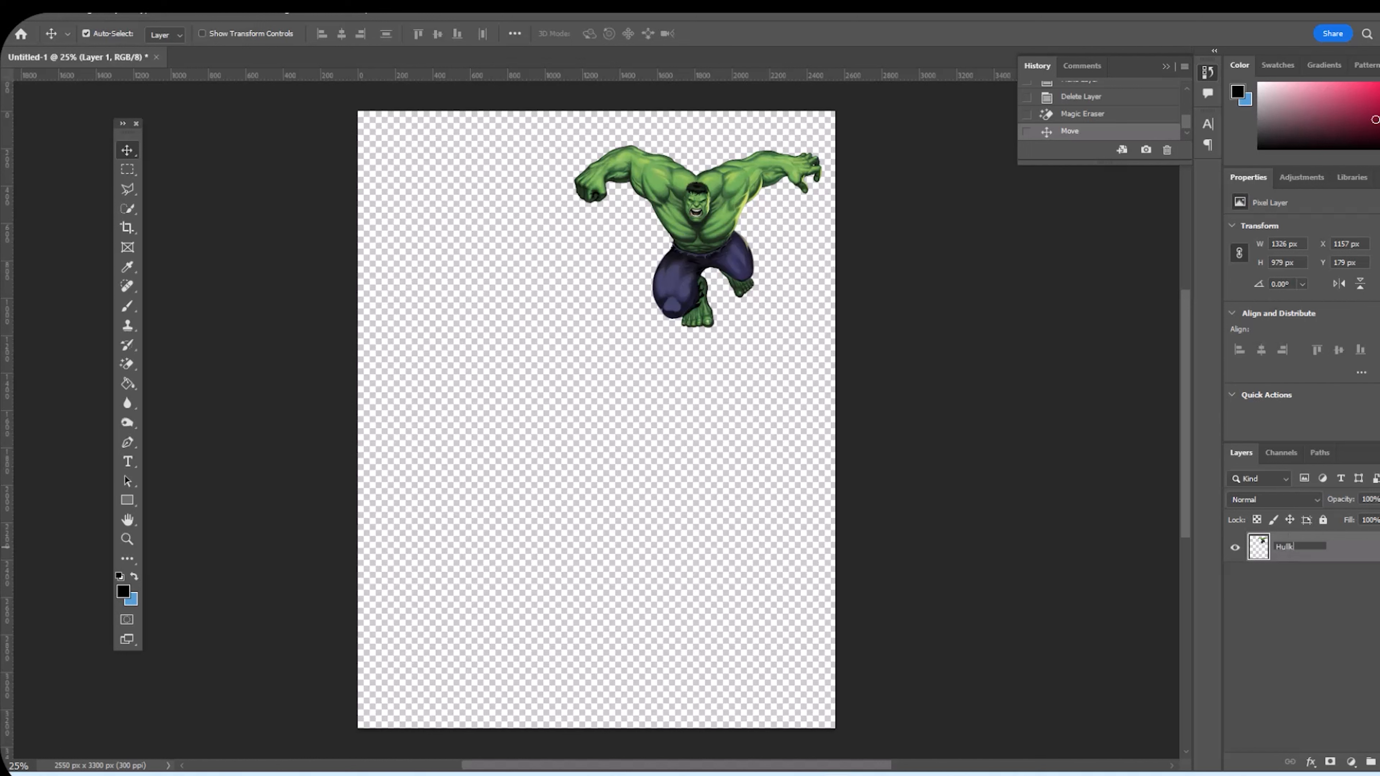
Name the green figure's layer Hulk and hide it.
{"action": "left_click", "coordinate": [1332, 633]}
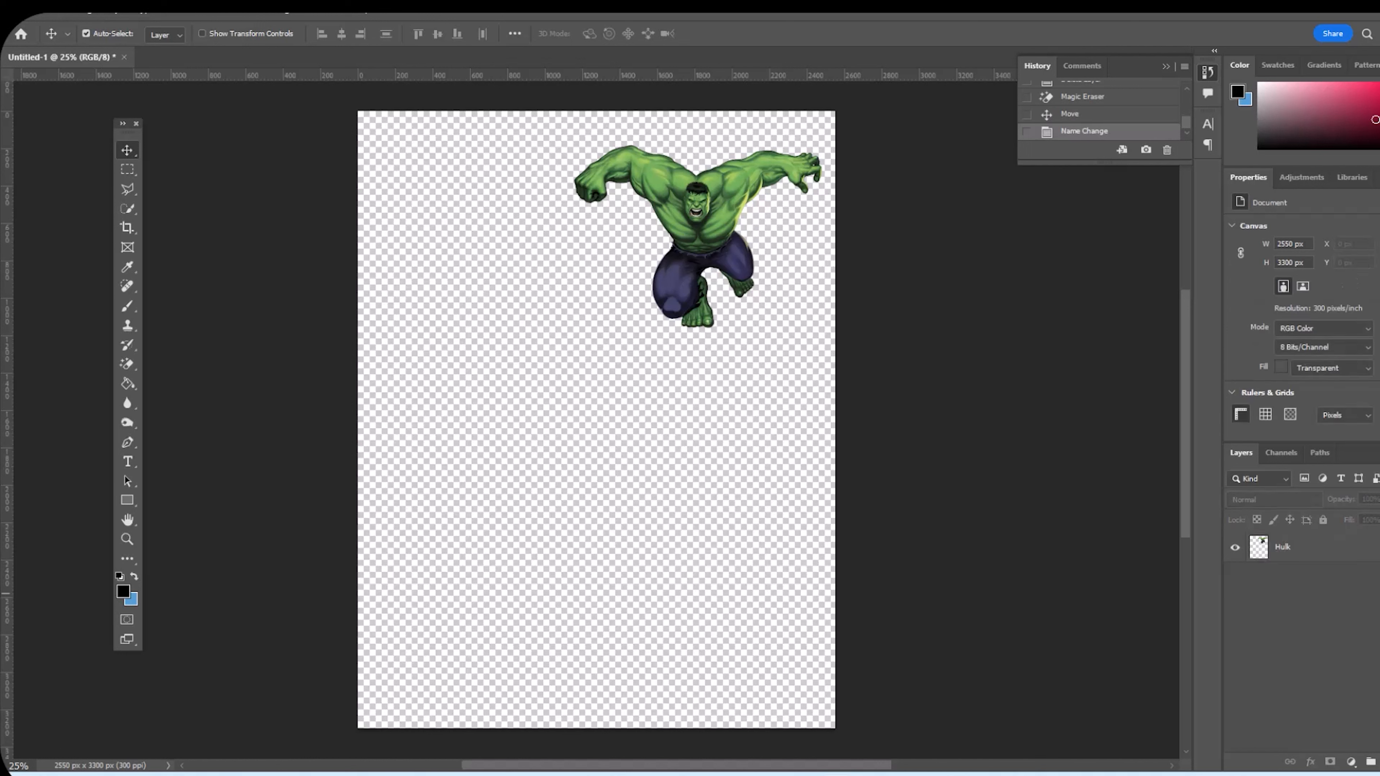
{"action": "left_click", "coordinate": [1234, 547]}
Paste the Spider-Man picture as a new layer and name it Spiderman.
{"action": "key", "text": "ctrl+v"}
{"action": "double_click", "coordinate": [1286, 546]}
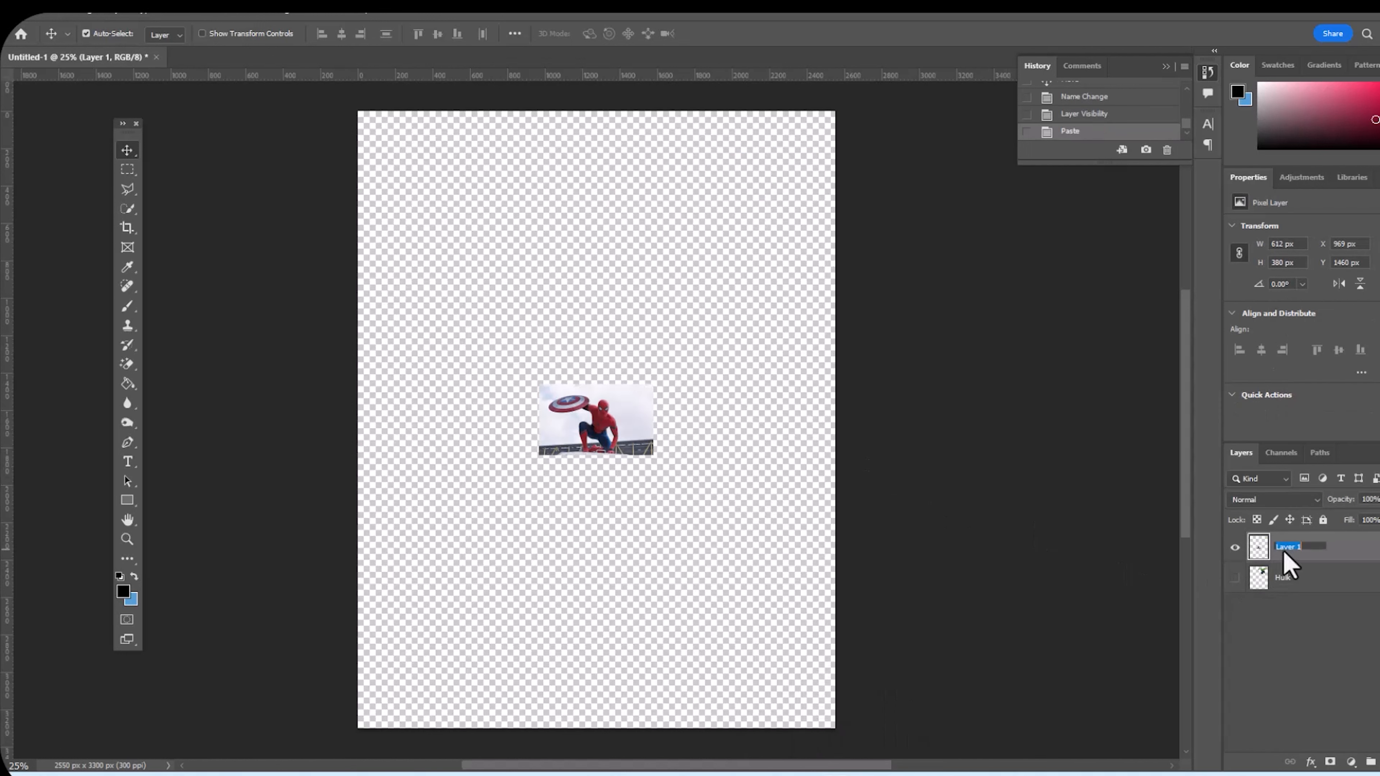
{"action": "type", "text": "Spiderman"}
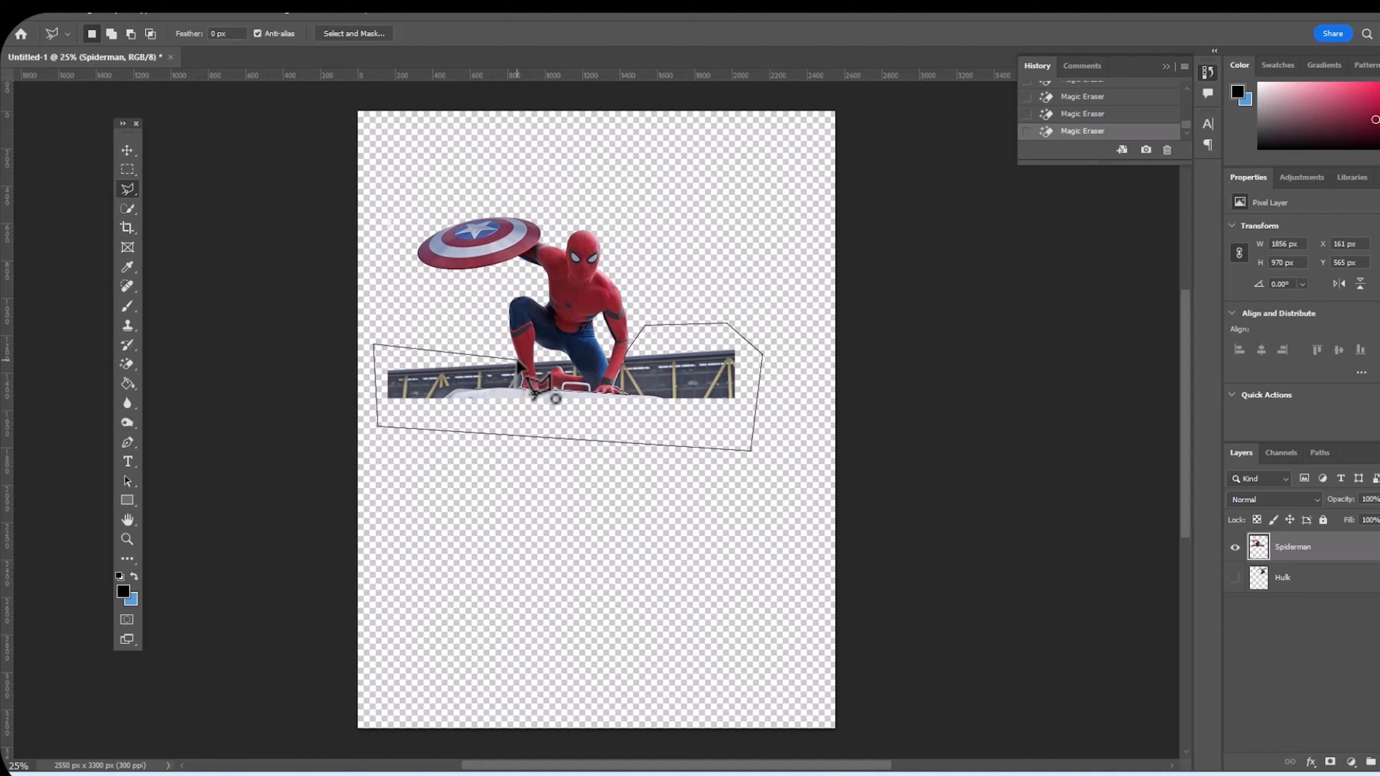
Complete the polygonal lasso selection around the bridge background beside and below Spiderman and delete it.
{"action": "double_click", "coordinate": [548, 387]}
{"action": "key", "text": "Delete"}
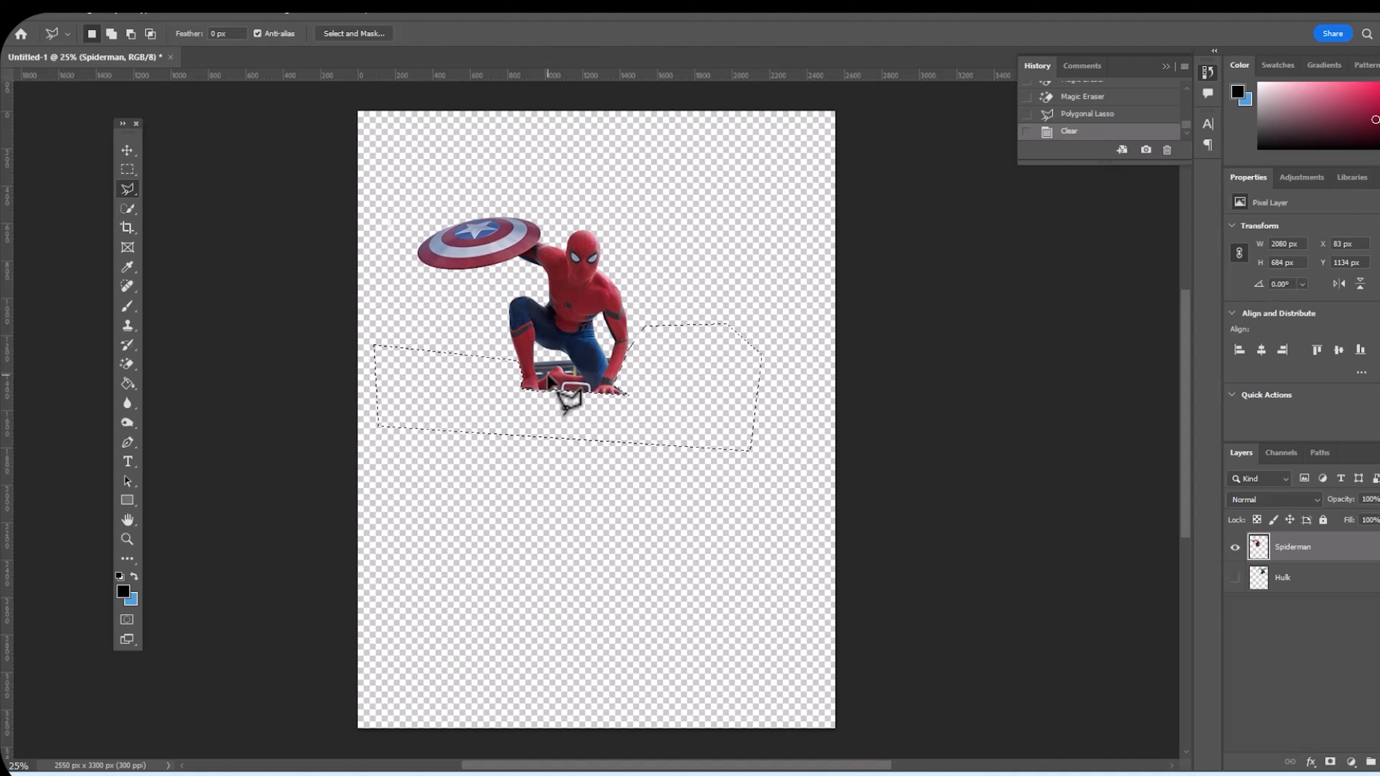
Lasso the leftover bridge background between Spiderman's legs, delete it and clear the selection.
{"action": "left_click", "coordinate": [560, 357]}
{"action": "left_click", "coordinate": [534, 359]}
{"action": "left_click", "coordinate": [537, 381]}
{"action": "left_click", "coordinate": [554, 368]}
{"action": "left_click", "coordinate": [583, 376]}
{"action": "left_click", "coordinate": [560, 357]}
{"action": "key", "text": "Delete"}
{"action": "left_click", "coordinate": [608, 334]}
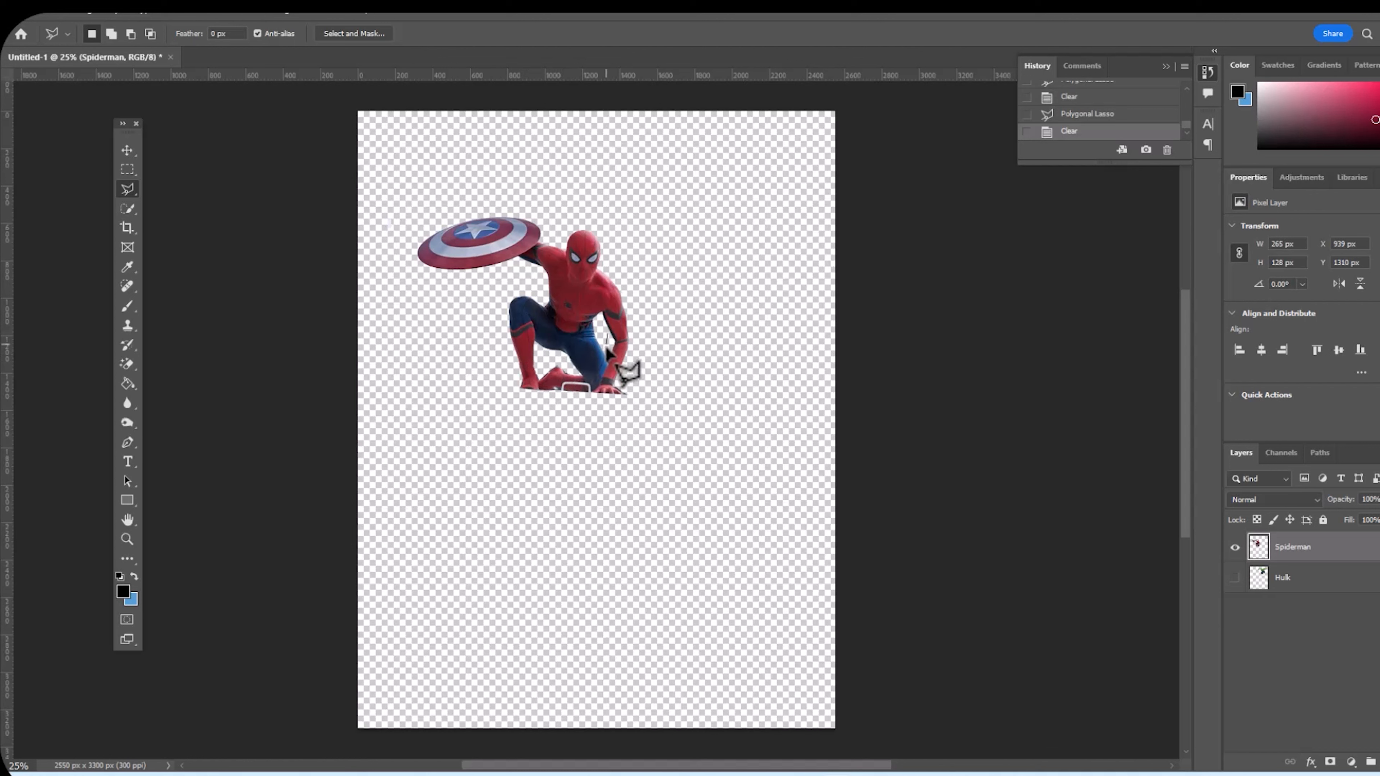
{"action": "left_click", "coordinate": [601, 329]}
{"action": "left_click", "coordinate": [165, 13]}
{"action": "left_click", "coordinate": [184, 39]}
{"action": "left_click", "coordinate": [127, 540]}
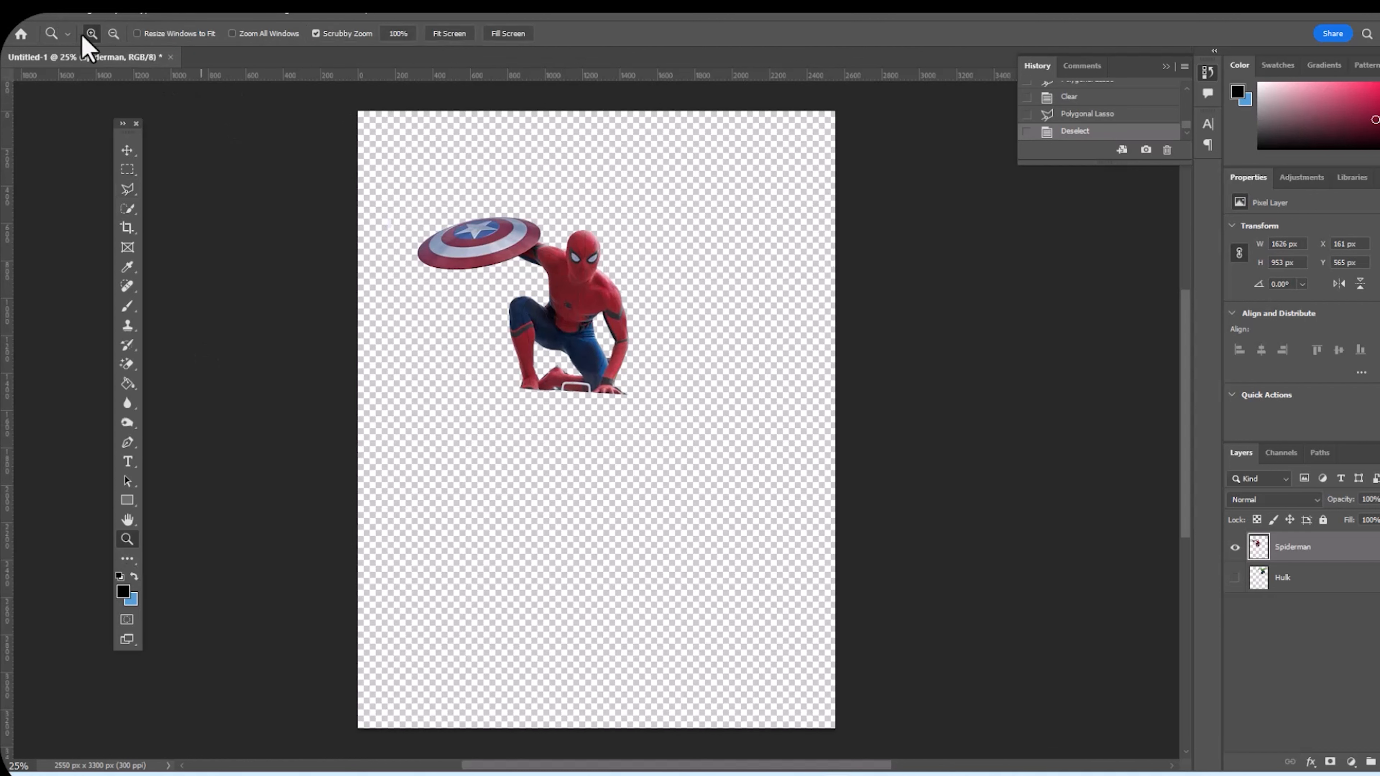
Move Spiderman to the canvas's lower-right corner, scaled to 126.60%, and hide the layer.
{"action": "key", "text": "v"}
{"action": "left_click_drag", "start_coordinate": [586, 301], "coordinate": [794, 642]}
{"action": "key", "text": "ctrl+t"}
{"action": "left_click_drag", "start_coordinate": [596, 556], "coordinate": [515, 509]}
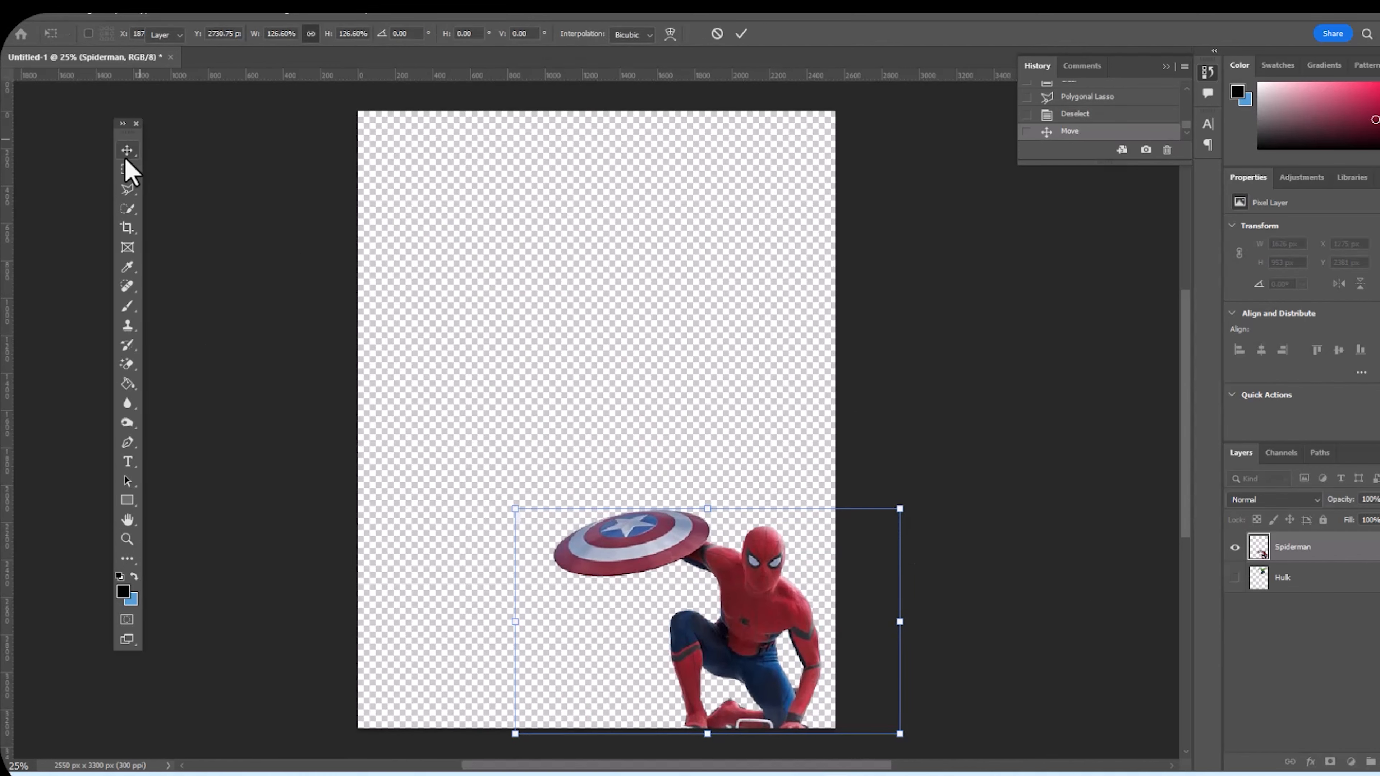
{"action": "key", "text": "Return"}
{"action": "left_click", "coordinate": [1234, 547]}
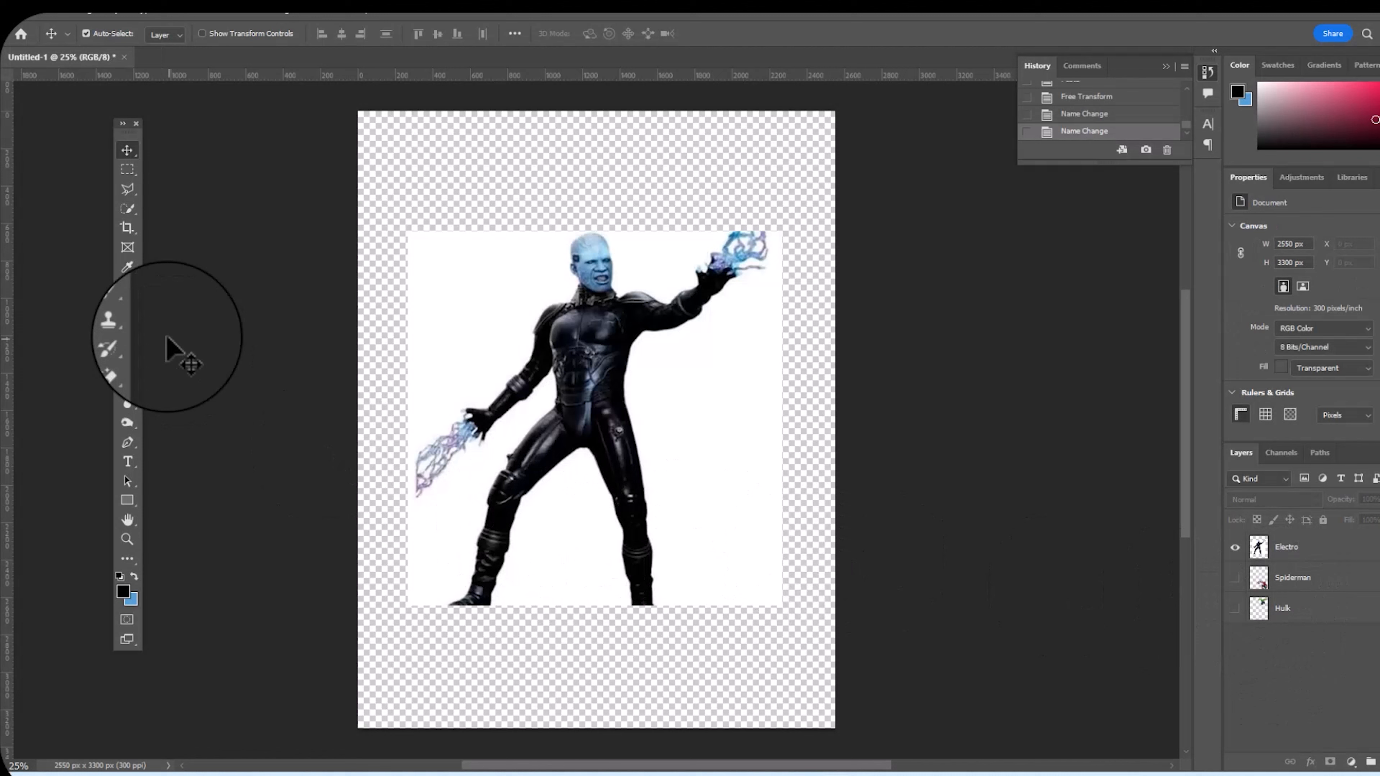
Remove the white background around Electro, inside his hand lightning and between his legs with the Magic Eraser.
{"action": "left_click", "coordinate": [127, 364]}
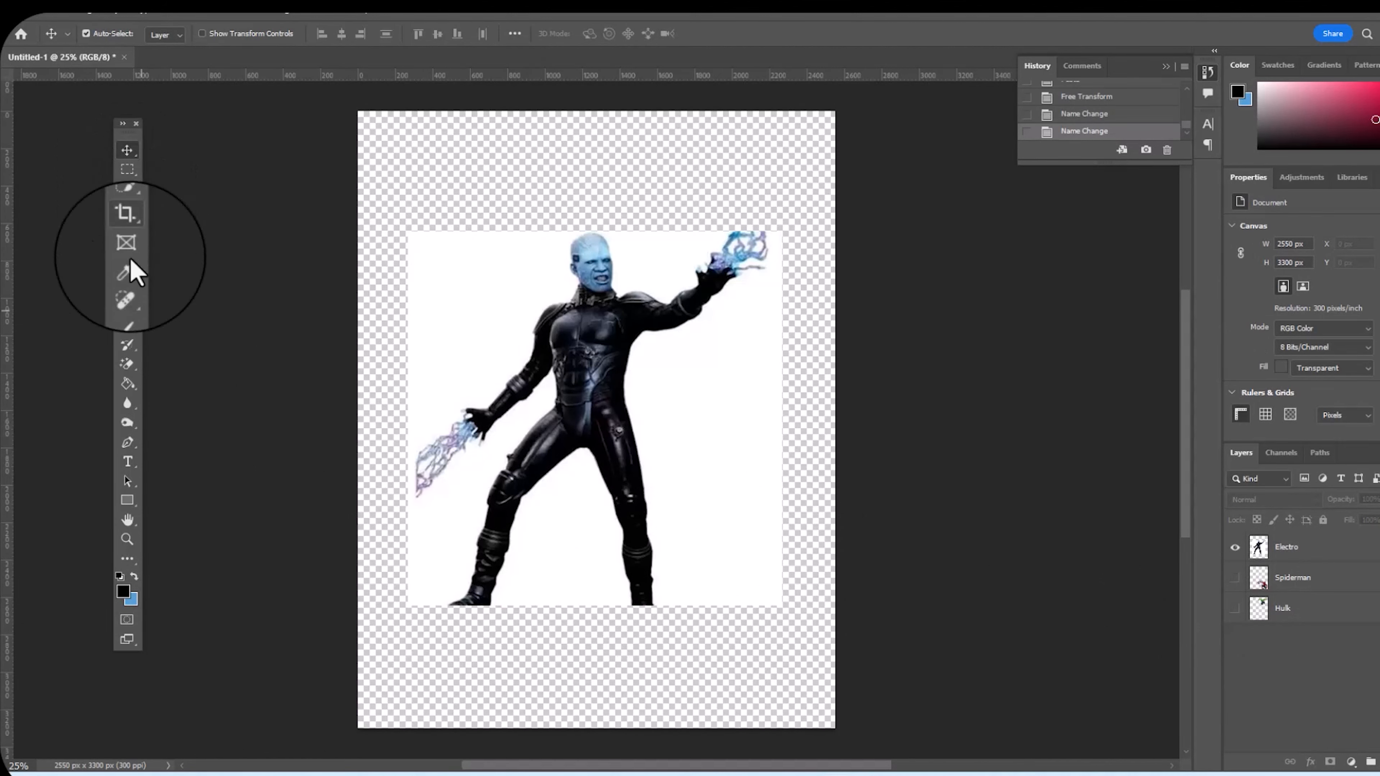
{"action": "left_click", "coordinate": [1293, 546]}
{"action": "left_click", "coordinate": [732, 412]}
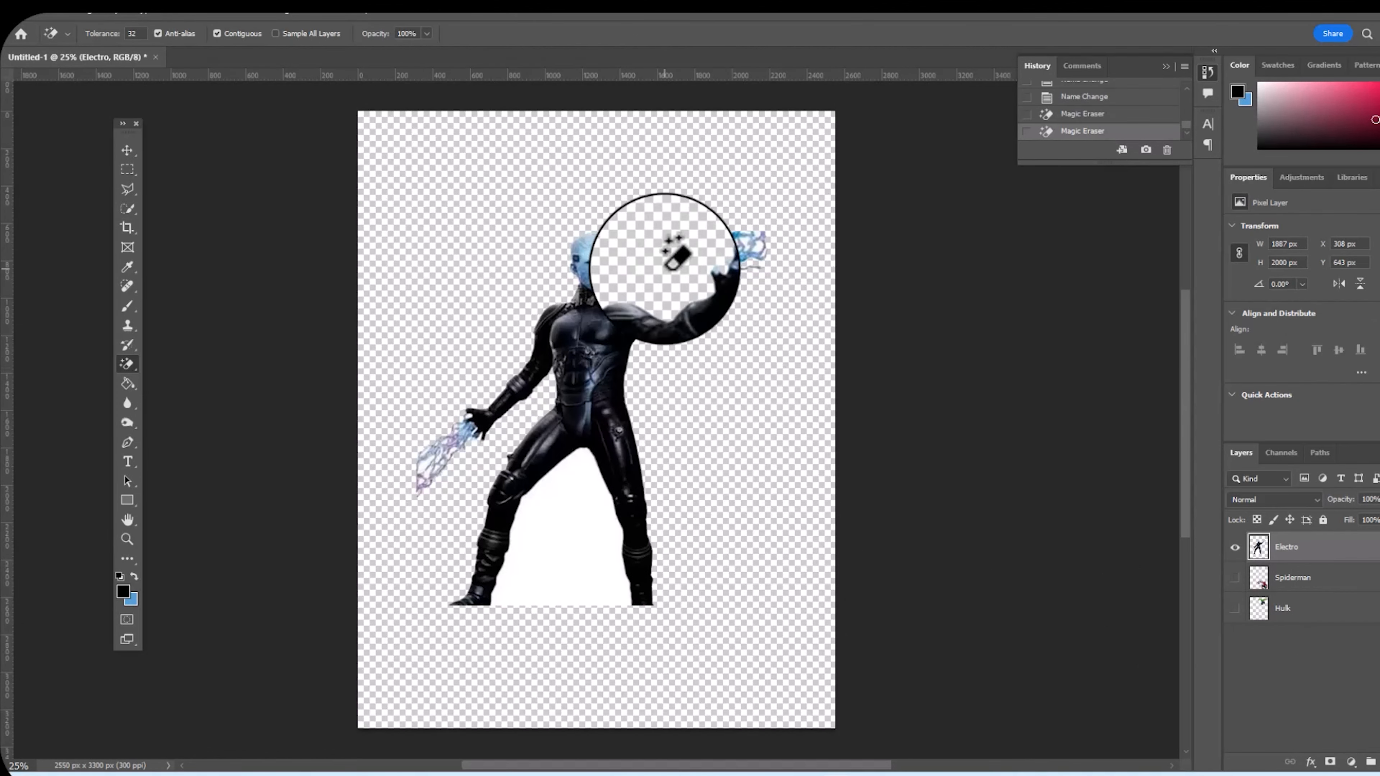
{"action": "left_click", "coordinate": [730, 246]}
{"action": "left_click", "coordinate": [746, 241]}
{"action": "left_click", "coordinate": [756, 234]}
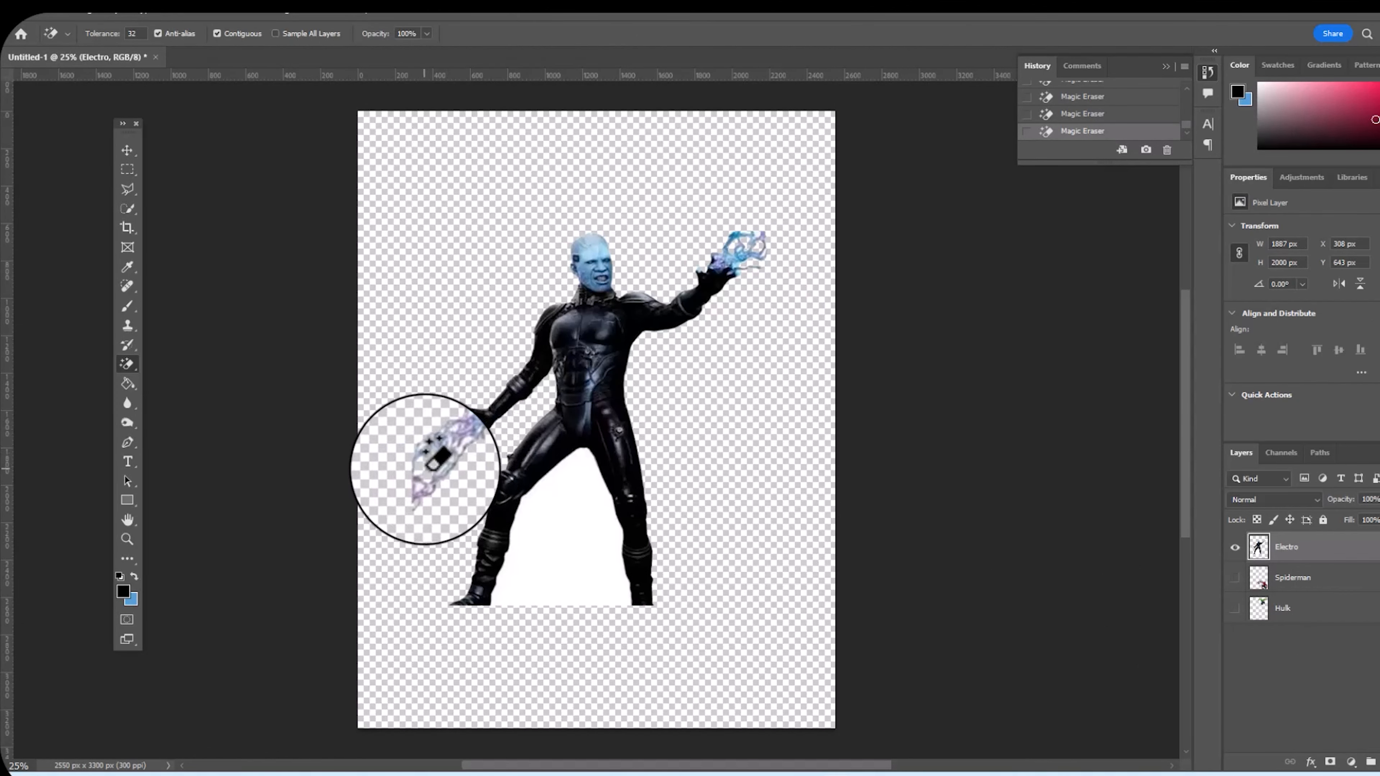
{"action": "left_click", "coordinate": [429, 462]}
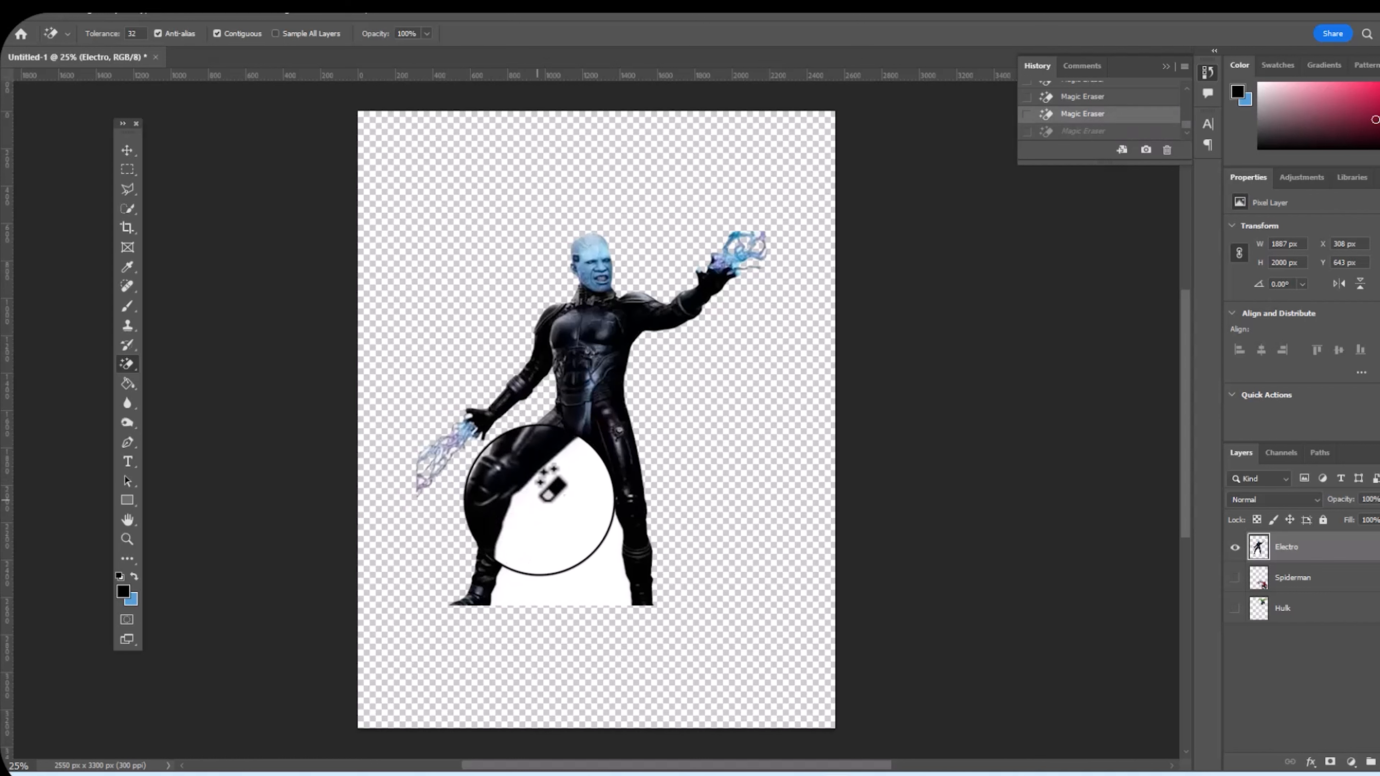
{"action": "left_click", "coordinate": [586, 525]}
Move Electro to the canvas's lower-left corner and scale him to 77.16%.
{"action": "left_click", "coordinate": [127, 149]}
{"action": "left_click_drag", "start_coordinate": [552, 330], "coordinate": [467, 455]}
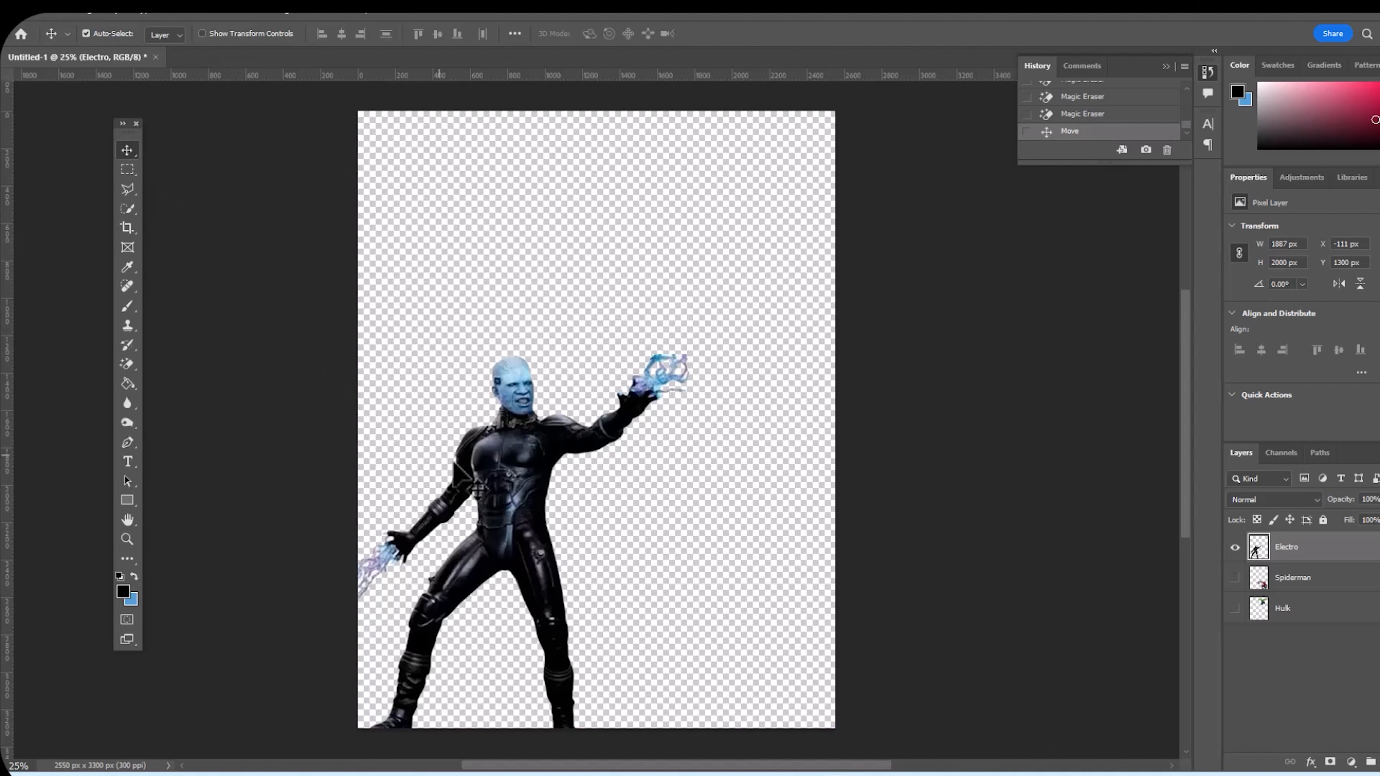
{"action": "key", "text": "ctrl"}
{"action": "key", "text": "ctrl+t"}
{"action": "left_click_drag", "start_coordinate": [684, 349], "coordinate": [606, 439]}
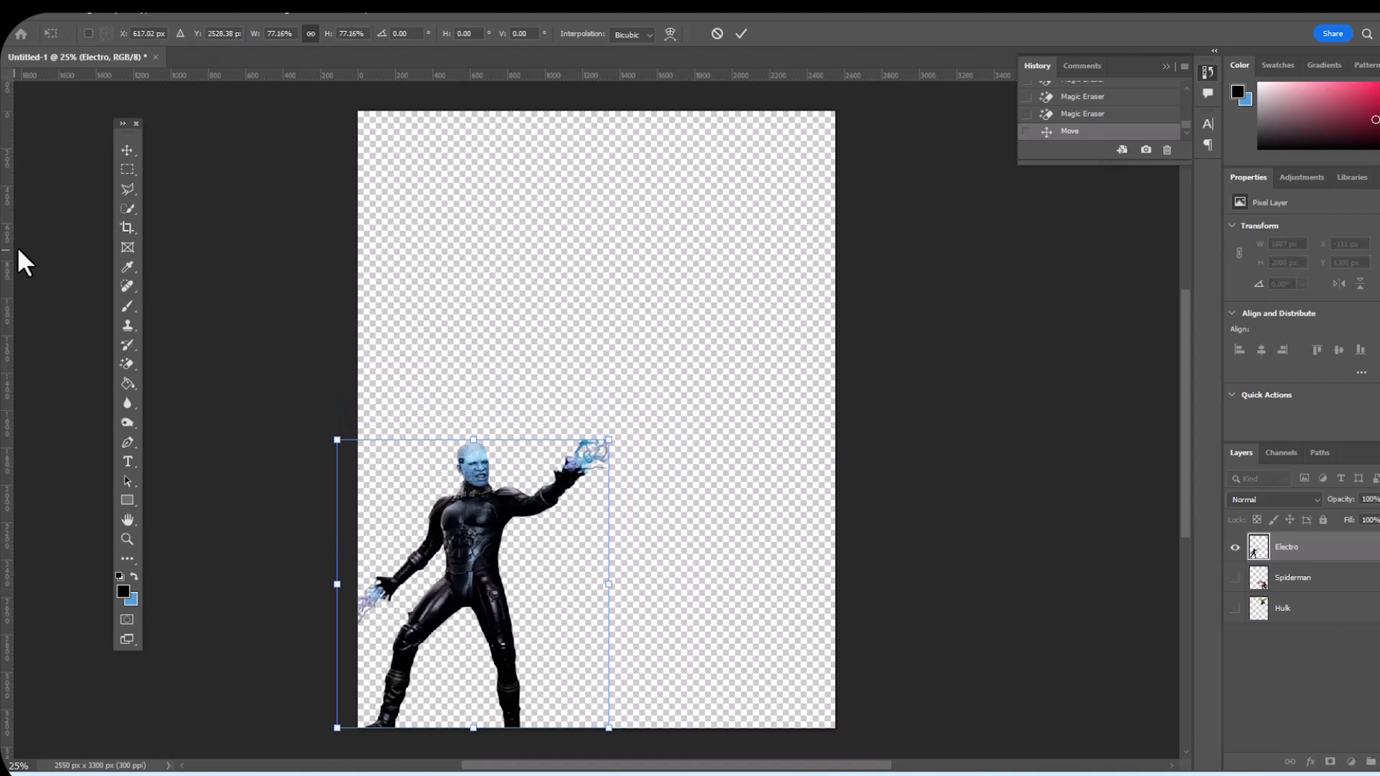
{"action": "key", "text": "Return"}
Paste the sparkler picture above the Spiderman layer and move it to the upper half of the canvas.
{"action": "left_click", "coordinate": [1234, 578]}
{"action": "key", "text": "ctrl+v"}
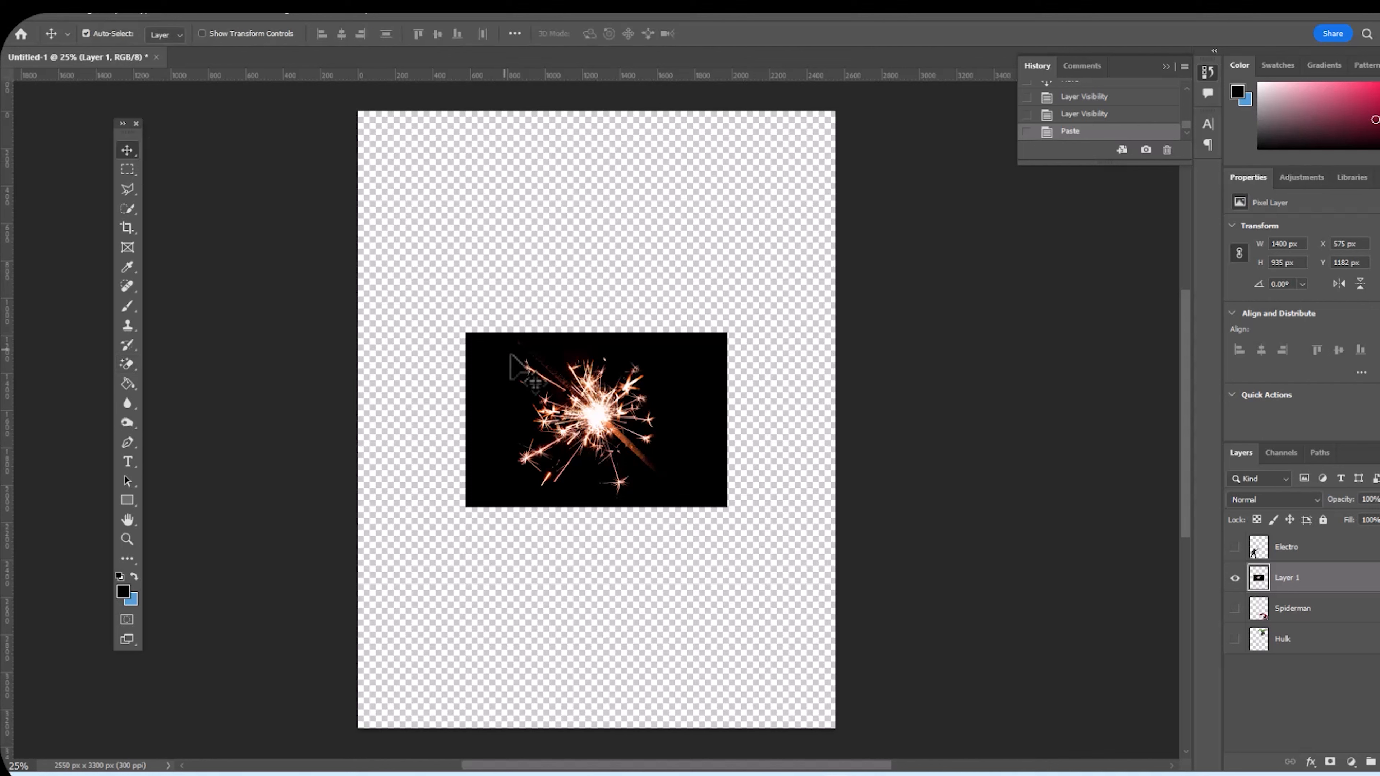
{"action": "left_click_drag", "start_coordinate": [592, 384], "coordinate": [592, 267]}
Select the sparkler picture's black background with Color Range, delete it and deselect.
{"action": "left_click", "coordinate": [176, 11]}
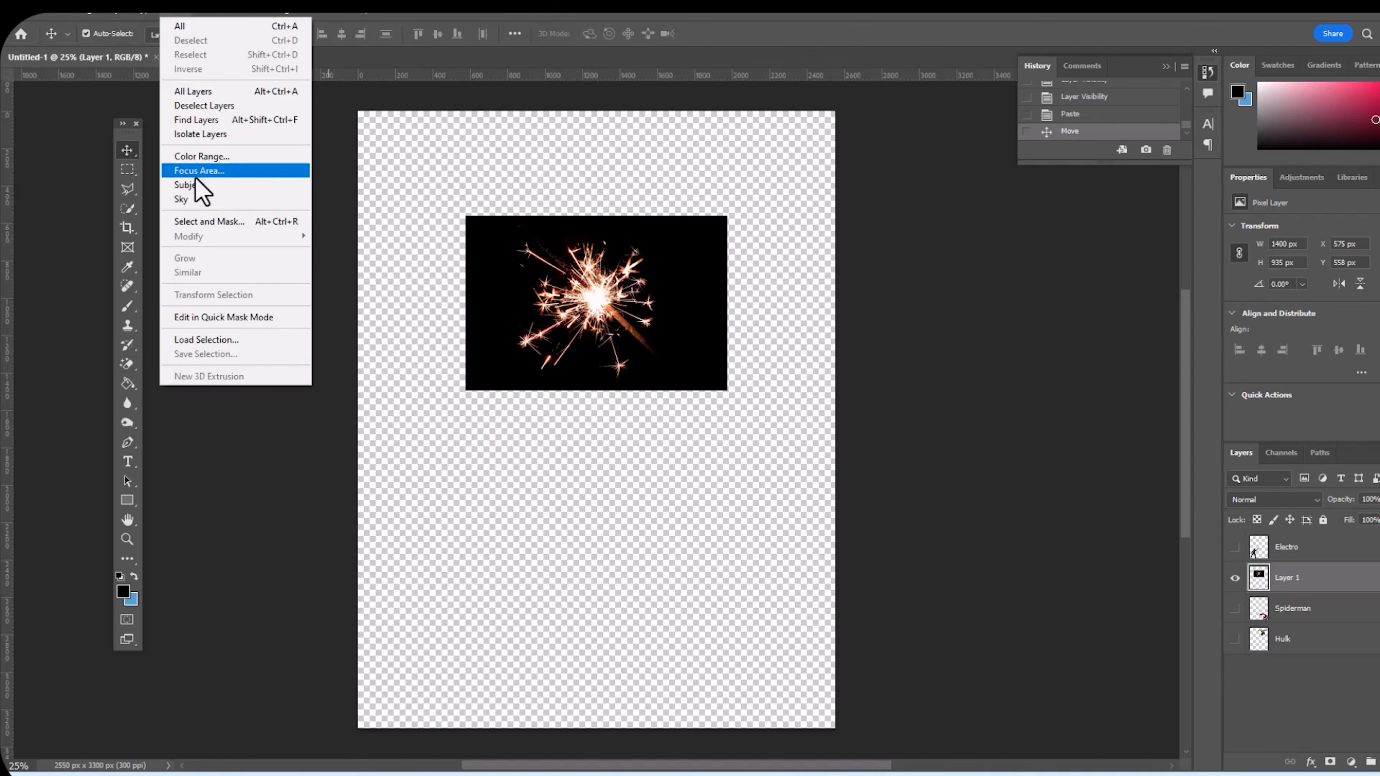
{"action": "left_click", "coordinate": [202, 156]}
{"action": "left_click", "coordinate": [1031, 143]}
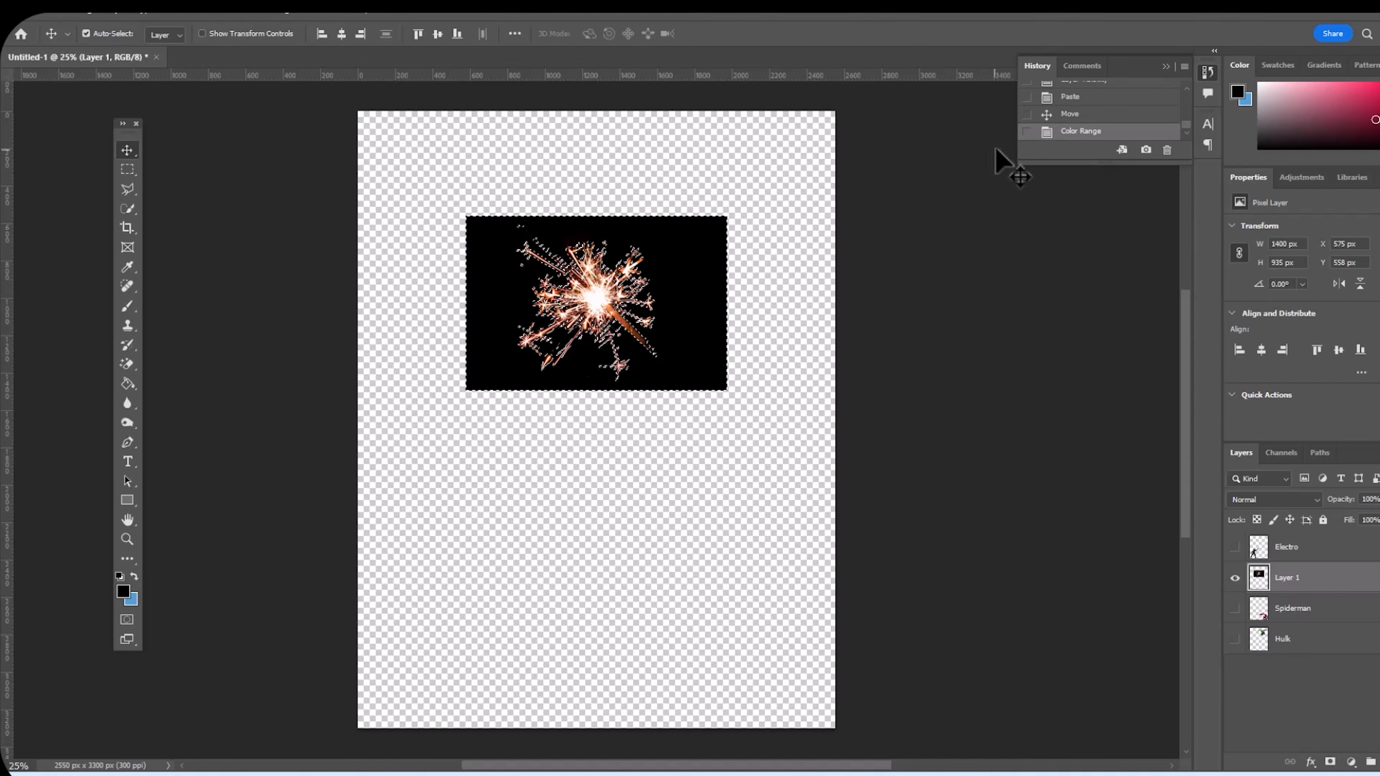
{"action": "key", "text": "Delete"}
{"action": "left_click", "coordinate": [176, 11]}
{"action": "left_click", "coordinate": [179, 42]}
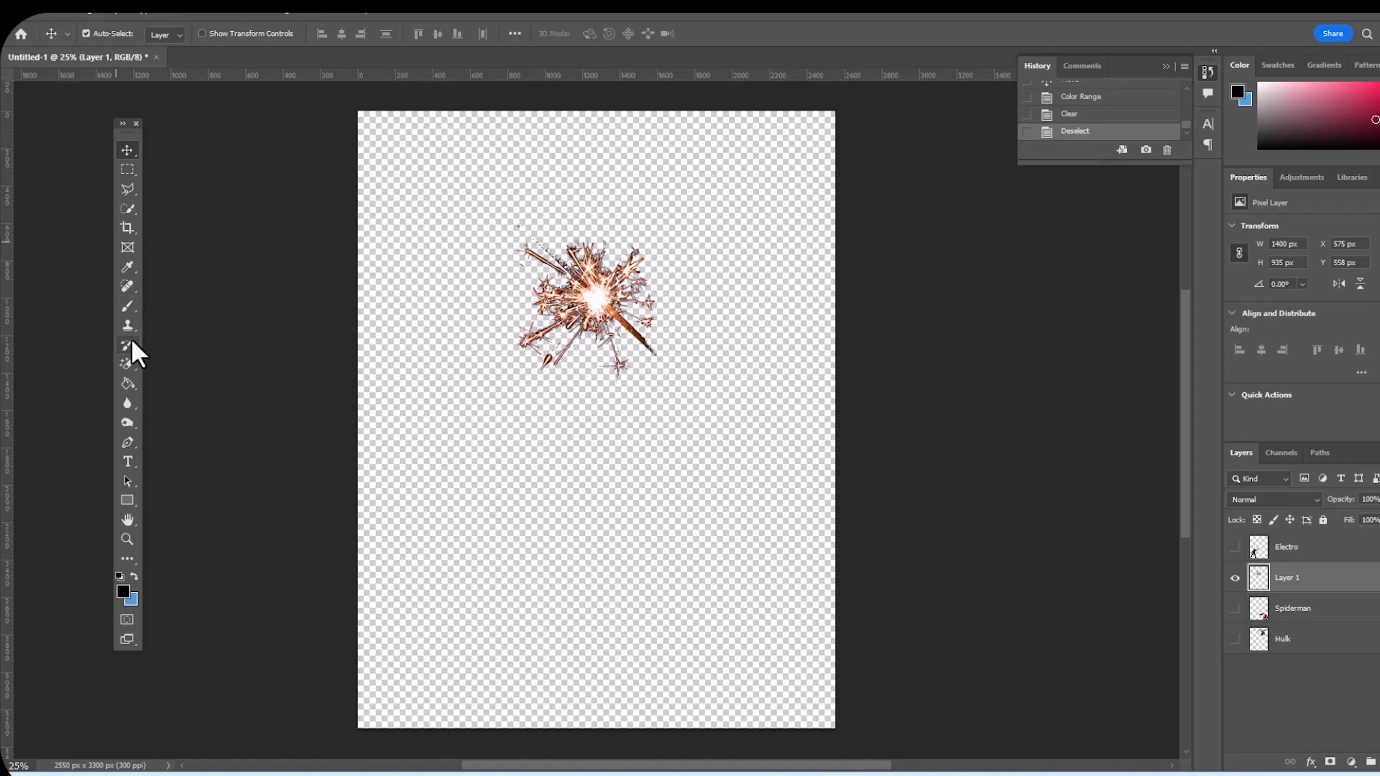
Erase the sparkler's stick with the Eraser tool, using a higher flow and opacity and a larger brush.
{"action": "right_click", "coordinate": [129, 362]}
{"action": "left_click", "coordinate": [179, 363]}
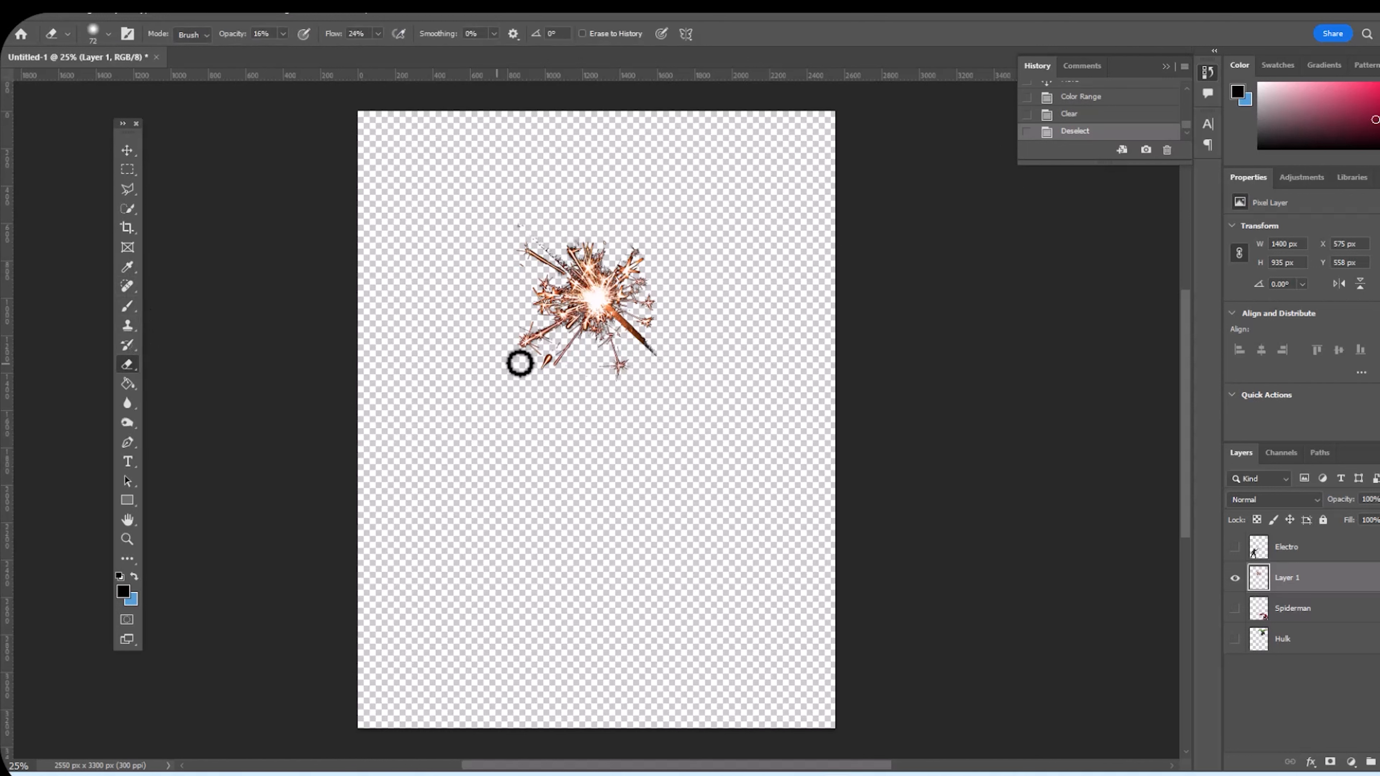
{"action": "left_click", "coordinate": [637, 333]}
{"action": "left_click", "coordinate": [176, 10]}
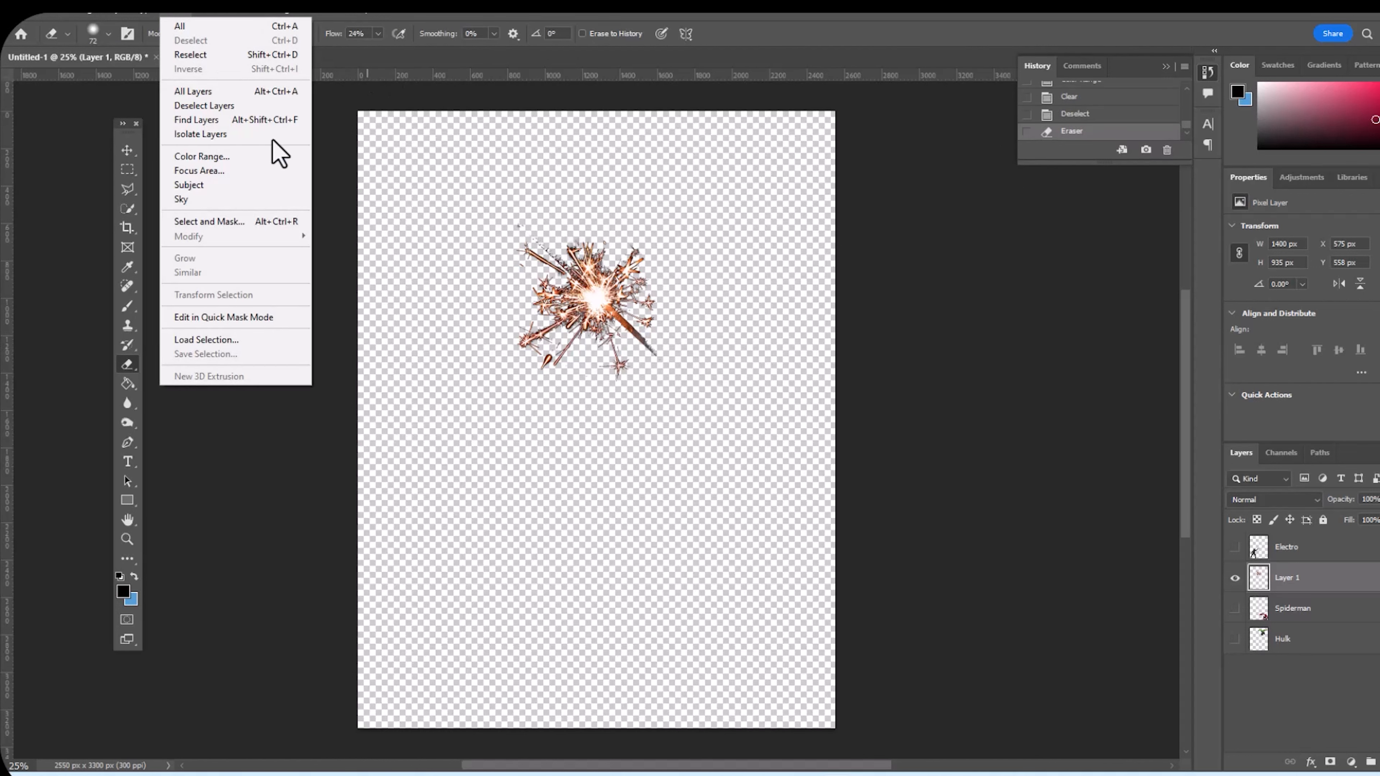
{"action": "left_click", "coordinate": [376, 60]}
{"action": "left_click", "coordinate": [378, 34]}
{"action": "left_click_drag", "start_coordinate": [378, 50], "coordinate": [472, 53]}
{"action": "left_click", "coordinate": [283, 34]}
{"action": "left_click_drag", "start_coordinate": [281, 50], "coordinate": [353, 53]}
{"action": "left_click", "coordinate": [108, 35]}
{"action": "left_click_drag", "start_coordinate": [90, 114], "coordinate": [205, 129]}
{"action": "left_click_drag", "start_coordinate": [656, 352], "coordinate": [613, 311]}
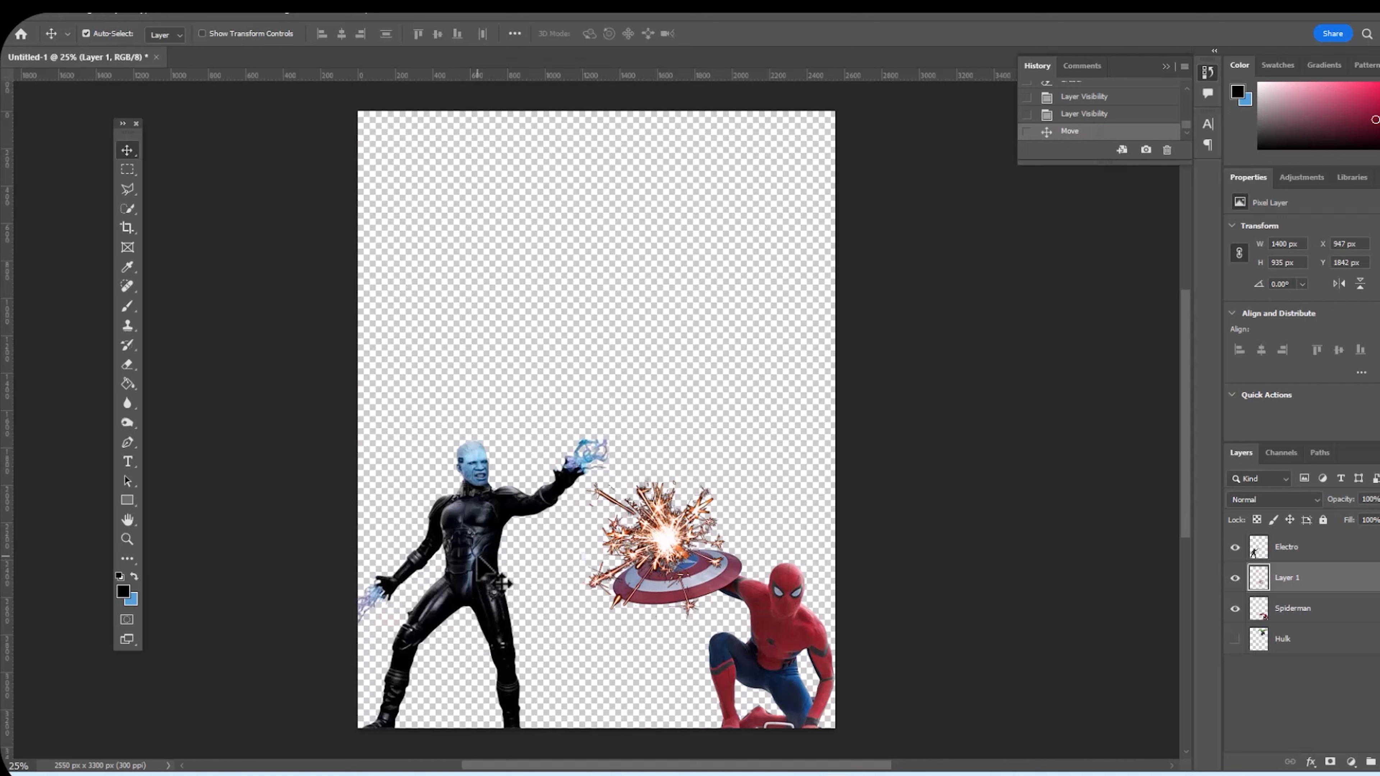
Shift Electro slightly left and nudge the spark further onto Spiderman's shield.
{"action": "left_click_drag", "start_coordinate": [475, 556], "coordinate": [454, 556]}
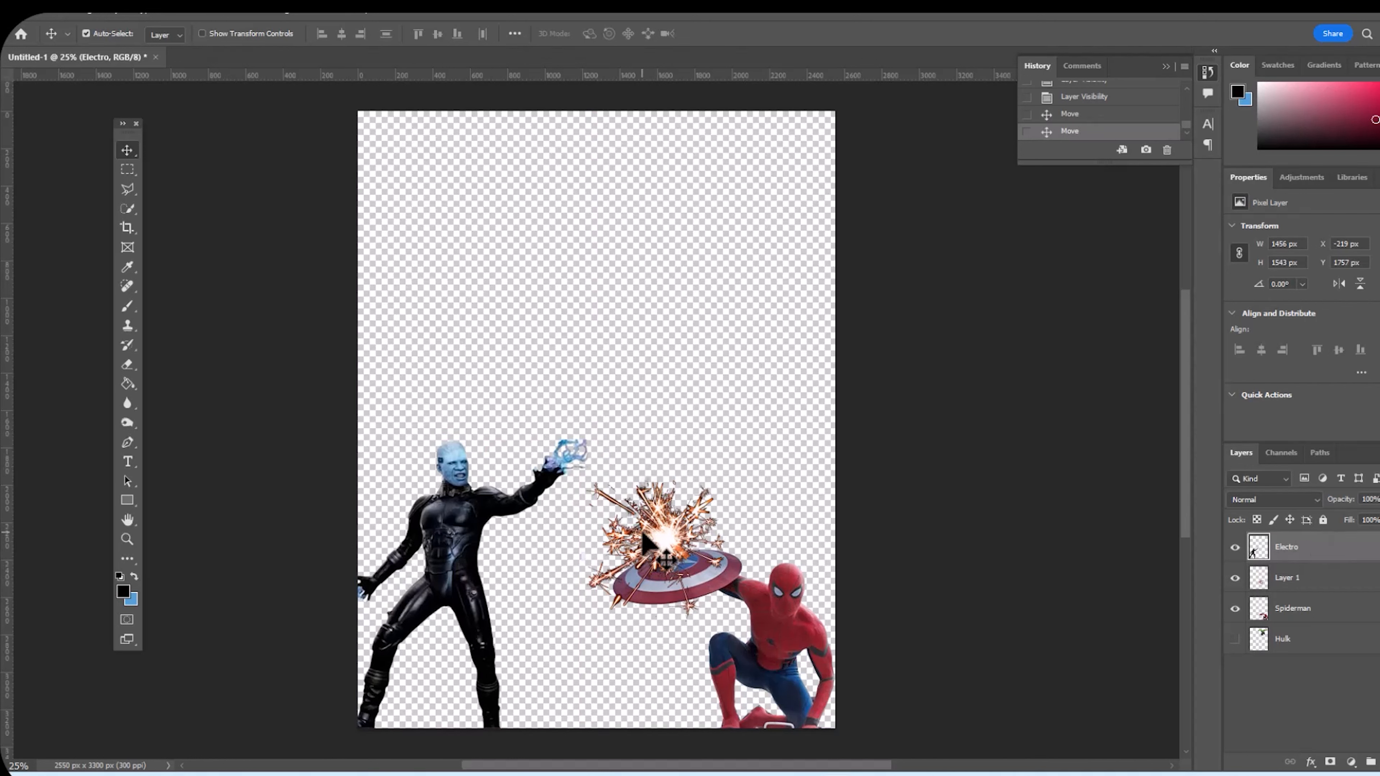
{"action": "left_click_drag", "start_coordinate": [659, 539], "coordinate": [665, 544]}
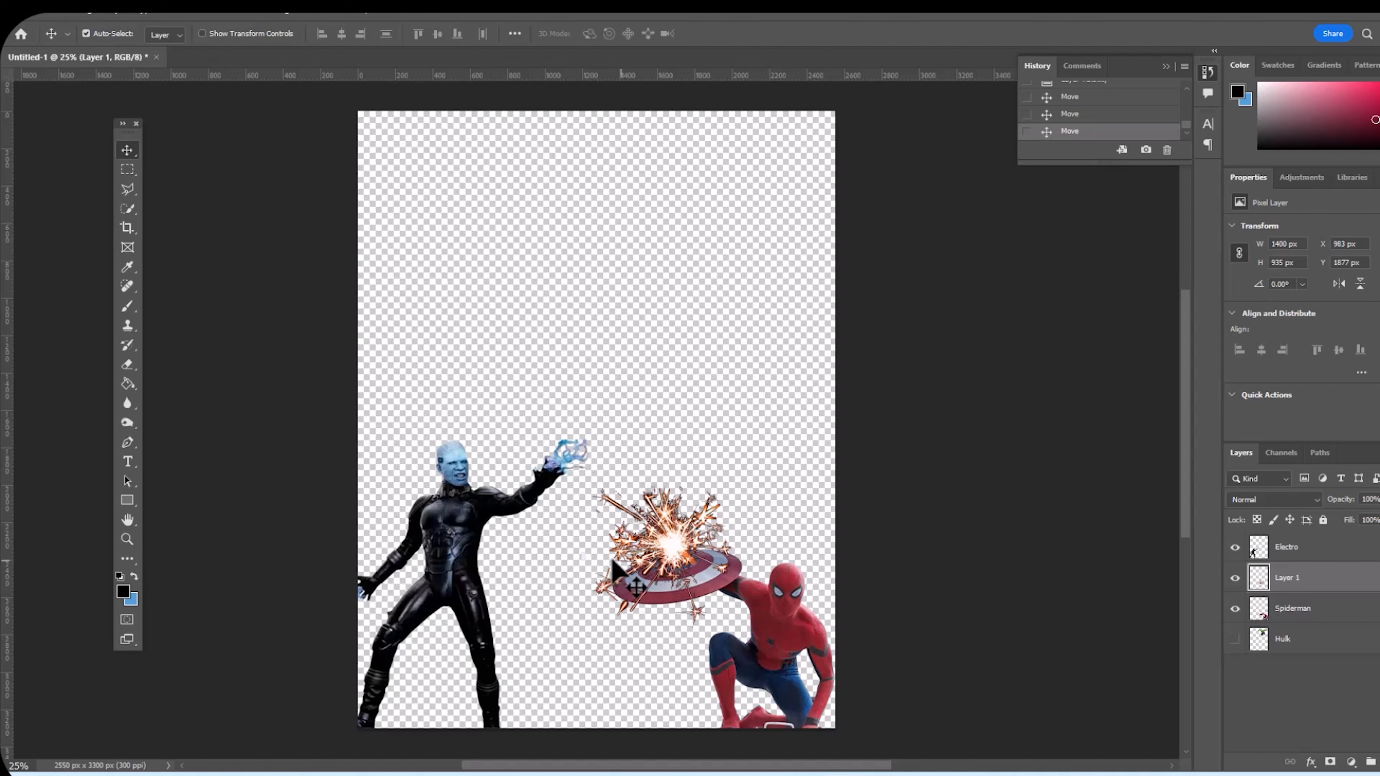
Enlarge Electro to about 1565 × 1611 px and move him further past the canvas's left edge.
{"action": "left_click", "coordinate": [469, 532]}
{"action": "key", "text": "ctrl+t"}
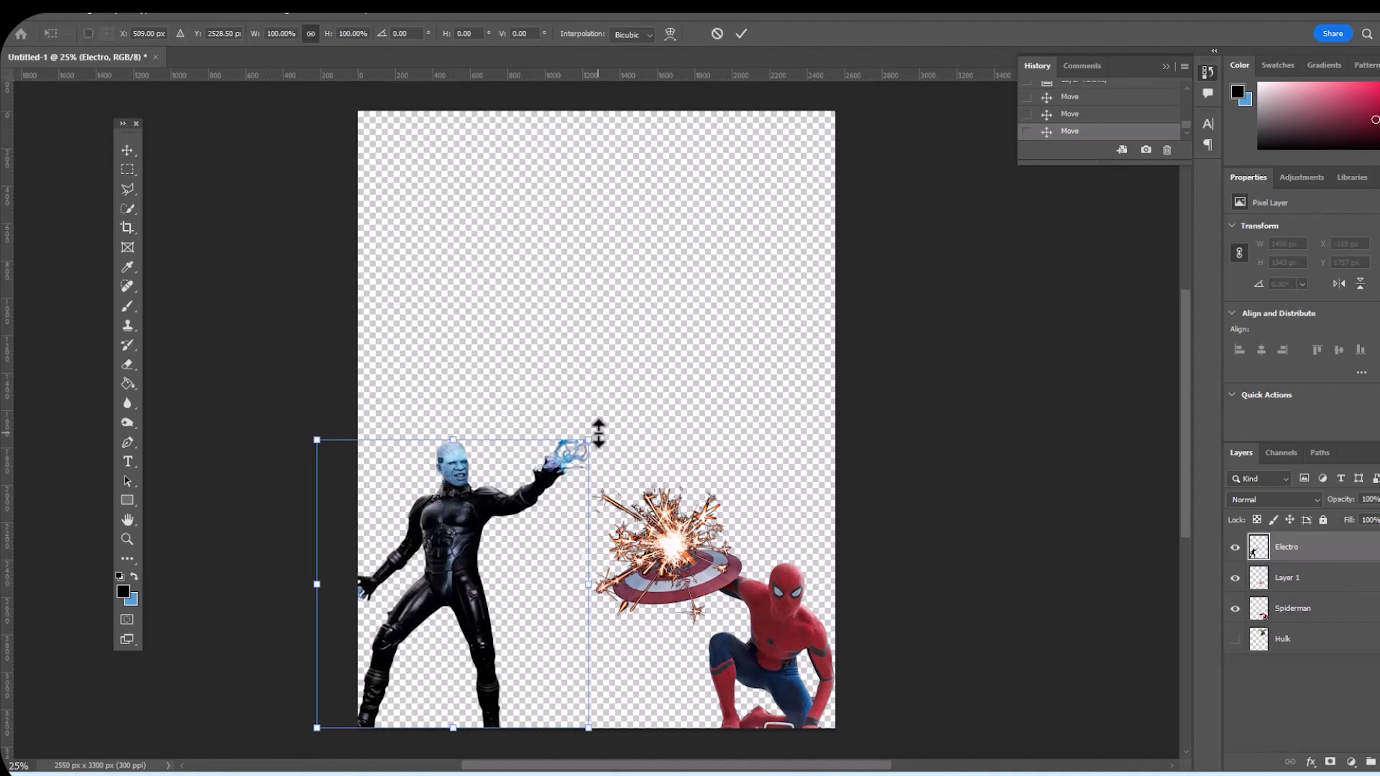
{"action": "left_click_drag", "start_coordinate": [588, 431], "coordinate": [596, 439]}
{"action": "left_click_drag", "start_coordinate": [441, 520], "coordinate": [411, 523]}
{"action": "left_click_drag", "start_coordinate": [566, 447], "coordinate": [589, 439]}
{"action": "left_click", "coordinate": [127, 149]}
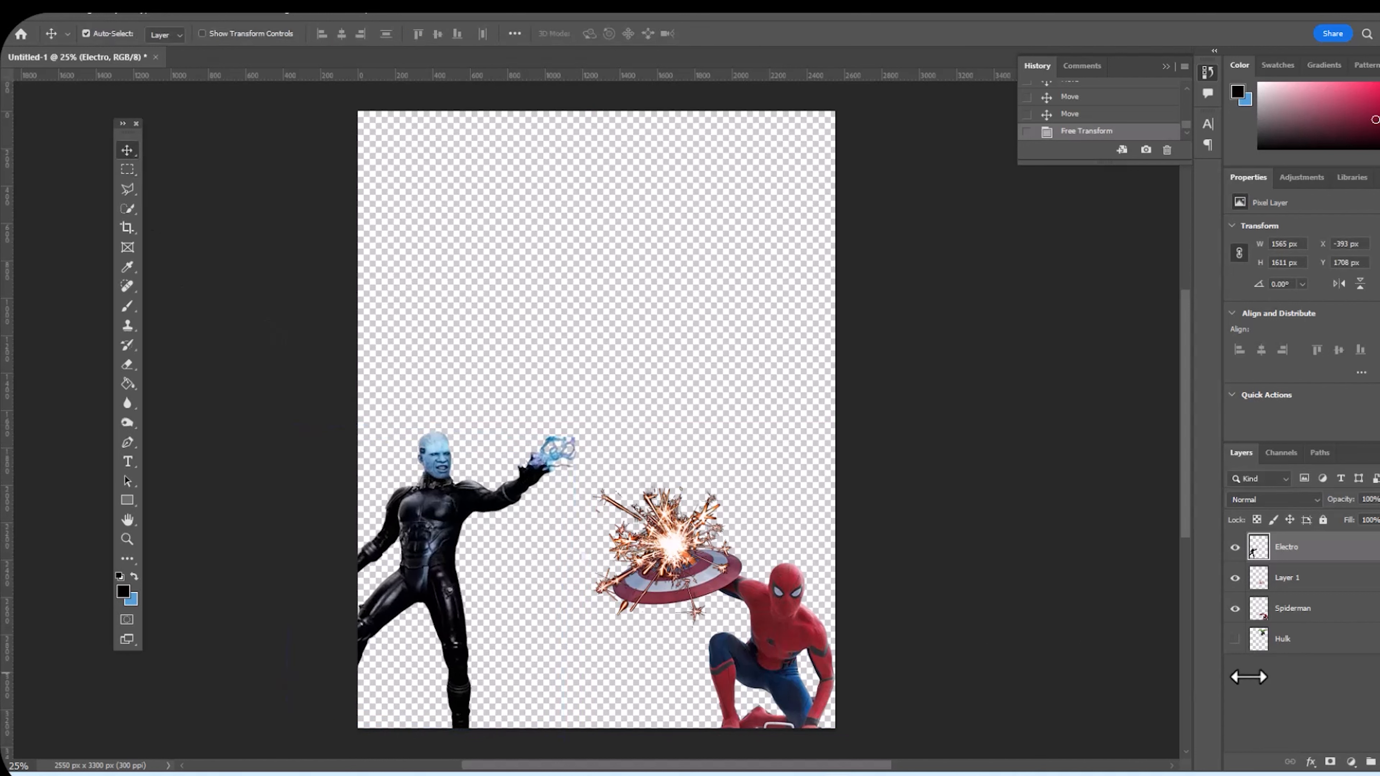
Rename the sparkler's Layer 1 as Spark.
{"action": "left_click", "coordinate": [1314, 579]}
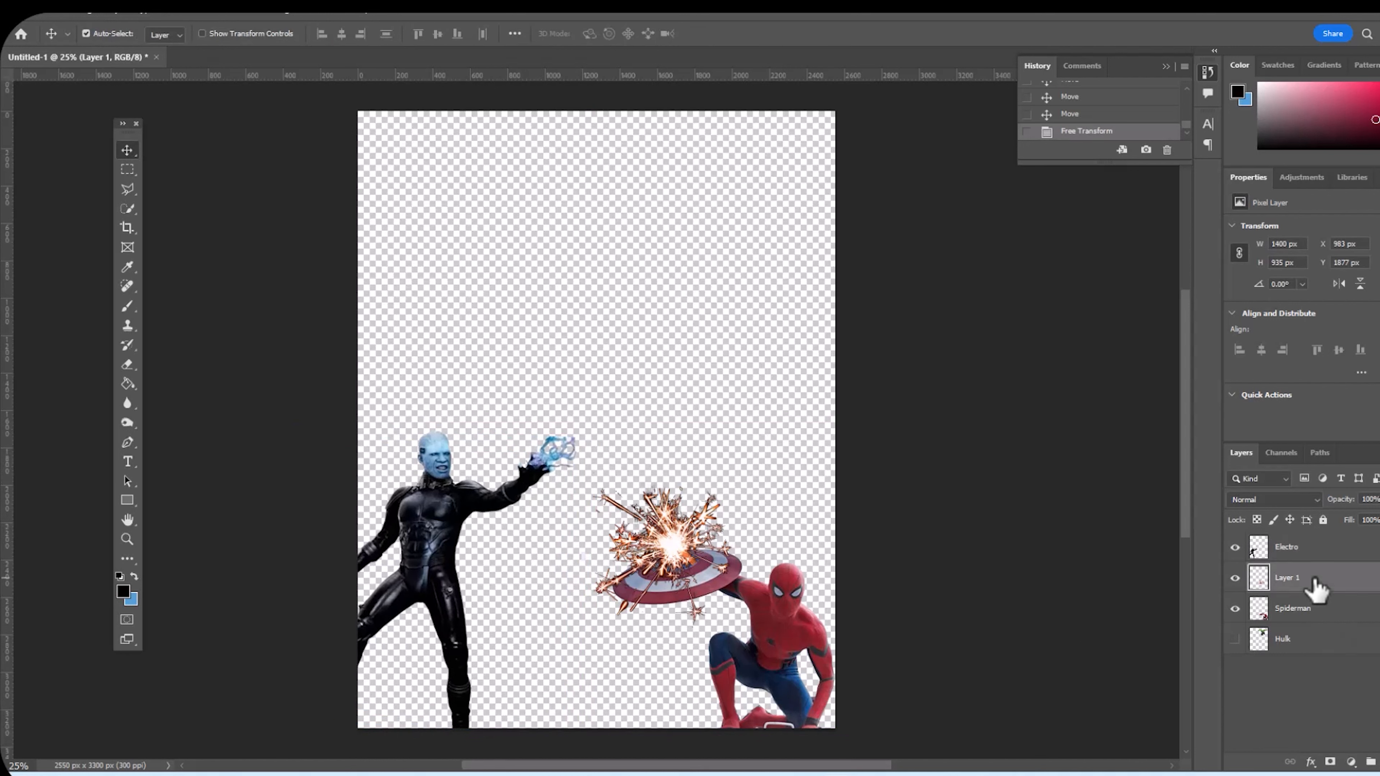
{"action": "double_click", "coordinate": [1286, 578]}
{"action": "type", "text": "Spark"}
{"action": "key", "text": "Return"}
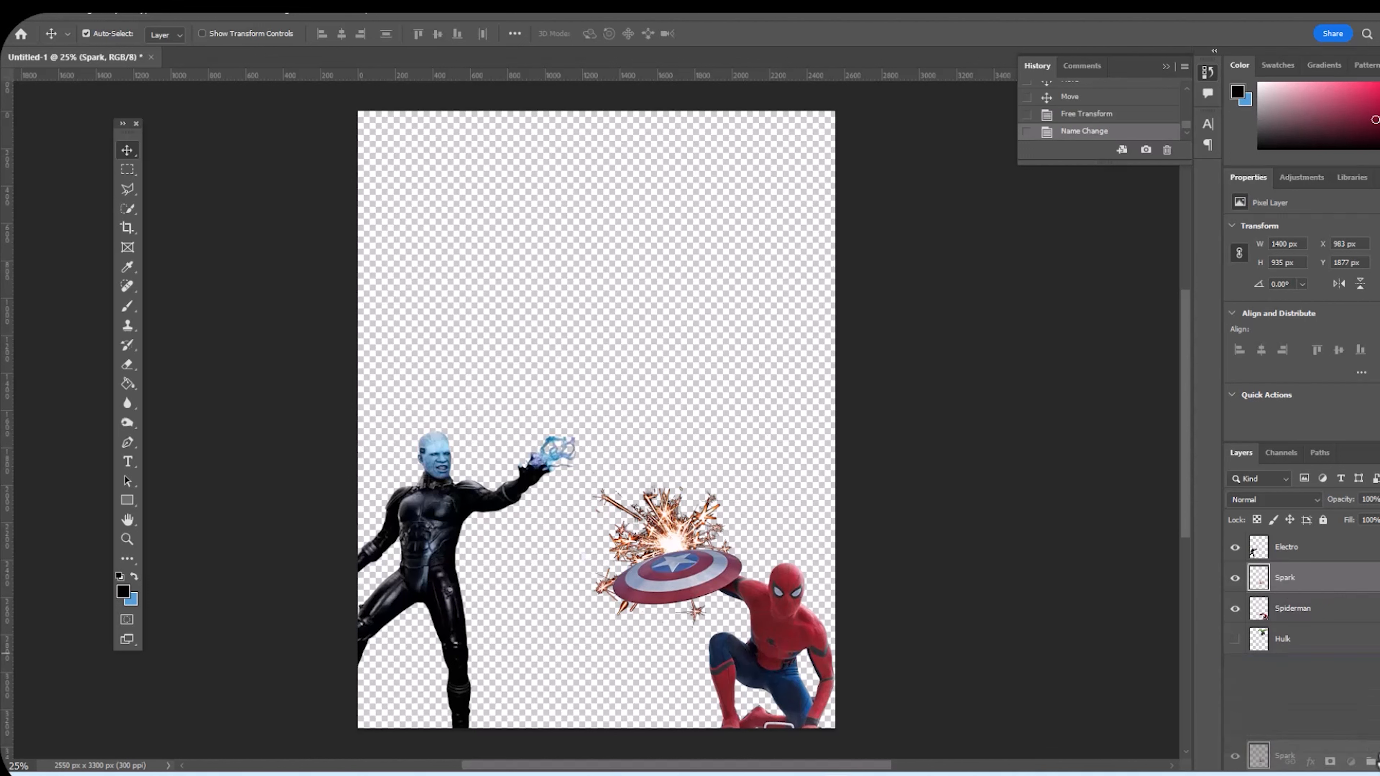
Place a duplicate of the Spark layer on Electro's raised hand, scaled to 85.18% and rotated -177.64°.
{"action": "left_click_drag", "start_coordinate": [665, 549], "coordinate": [566, 433]}
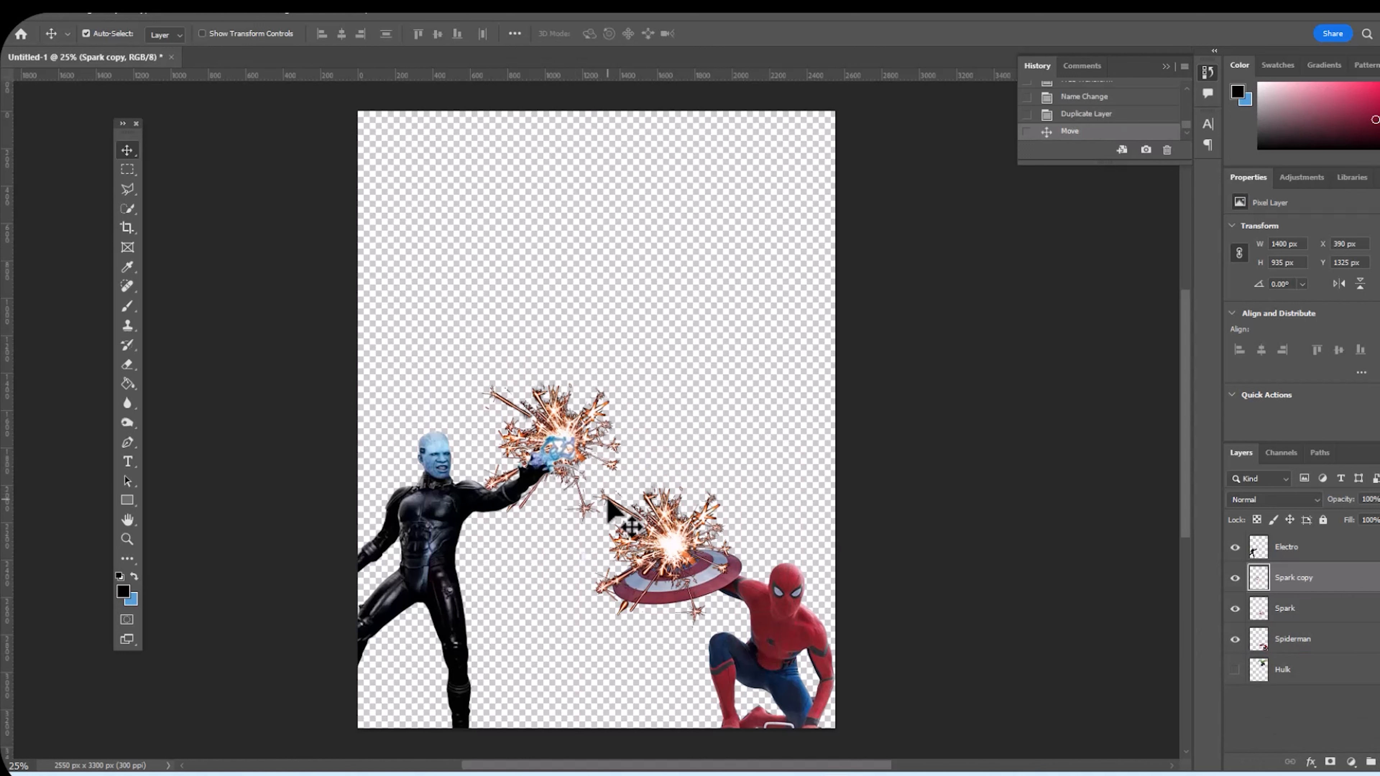
{"action": "key", "text": "ctrl+t"}
{"action": "left_click_drag", "start_coordinate": [427, 348], "coordinate": [613, 487]}
{"action": "left_click_drag", "start_coordinate": [696, 364], "coordinate": [653, 381]}
{"action": "left_click_drag", "start_coordinate": [583, 448], "coordinate": [601, 438]}
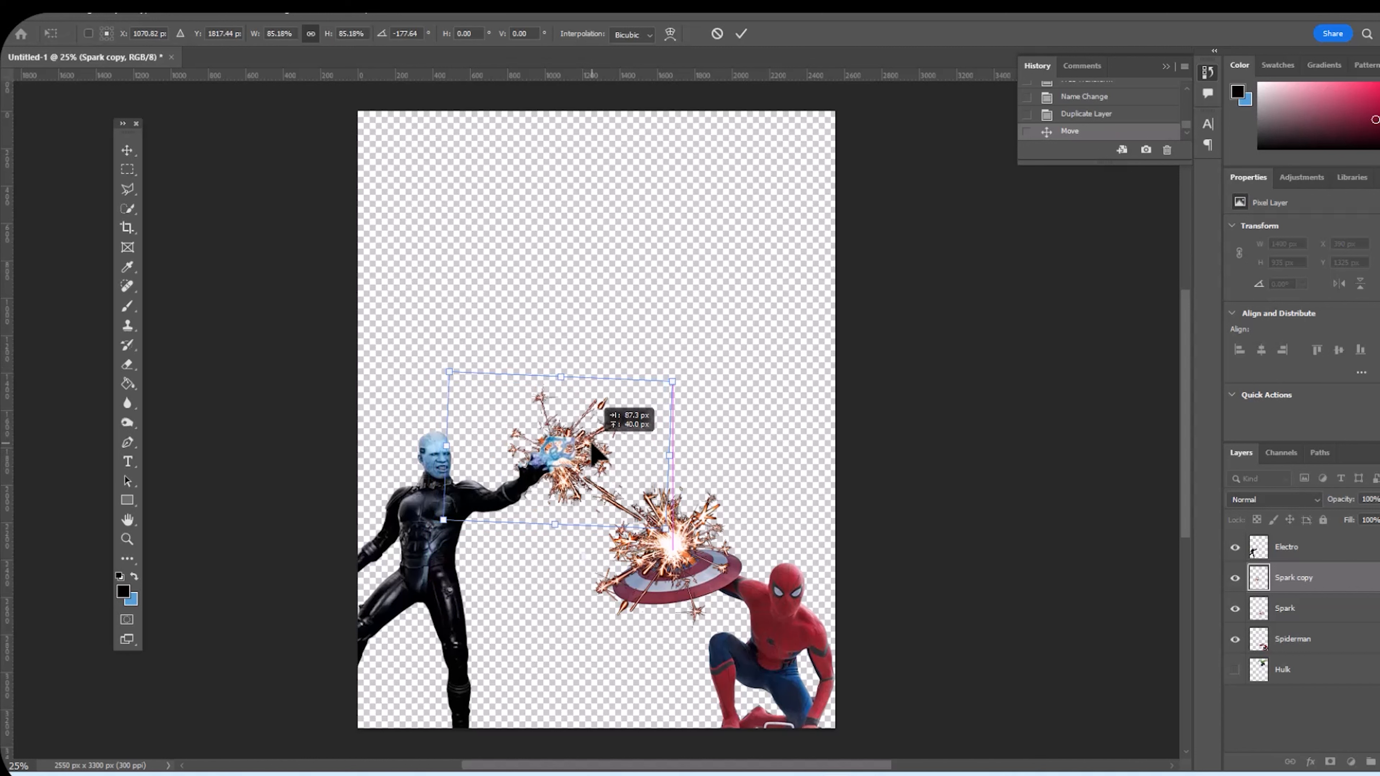
{"action": "left_click", "coordinate": [124, 155]}
Paste the ruined city picture above the Electro layer and enlarge it to about 6374 × 3383 px to cover the canvas.
{"action": "mouse_move", "coordinate": [932, 775]}
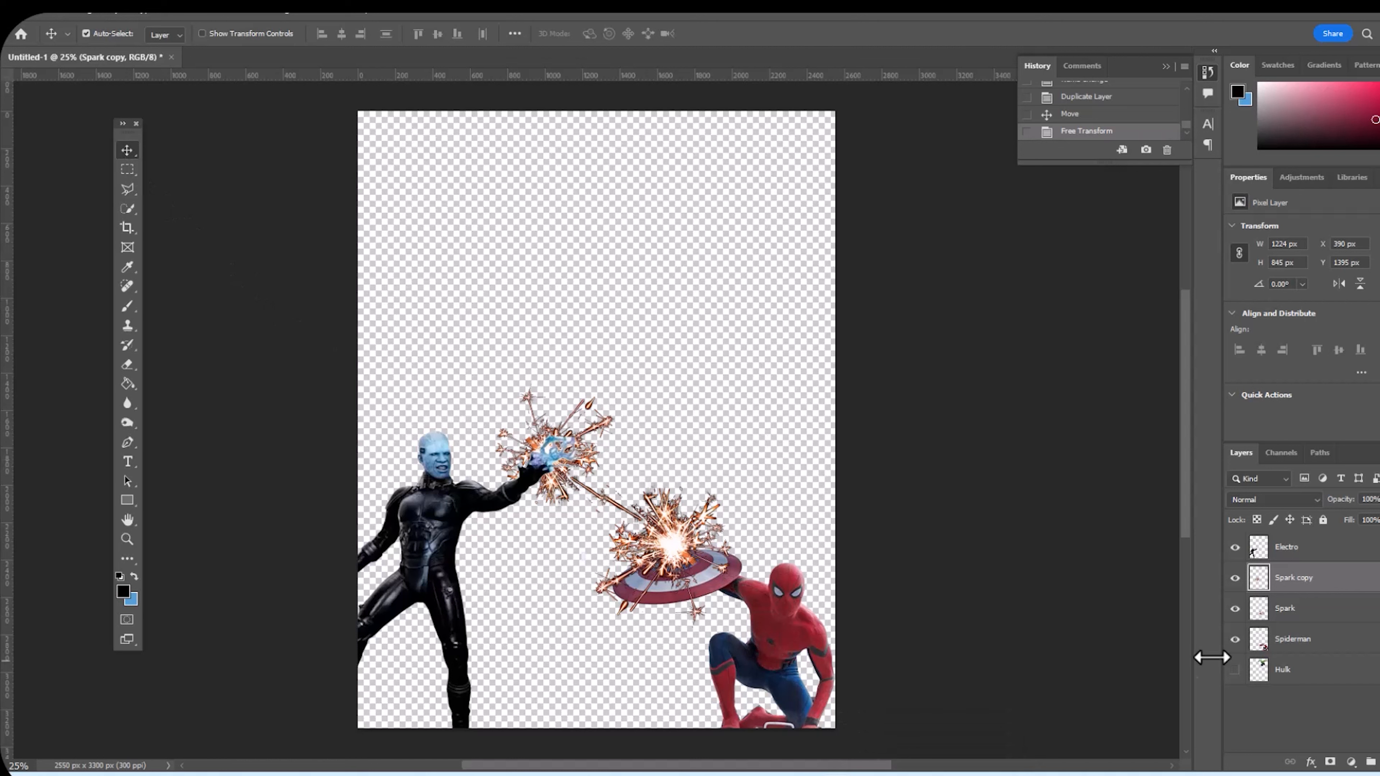
{"action": "left_click", "coordinate": [1271, 550]}
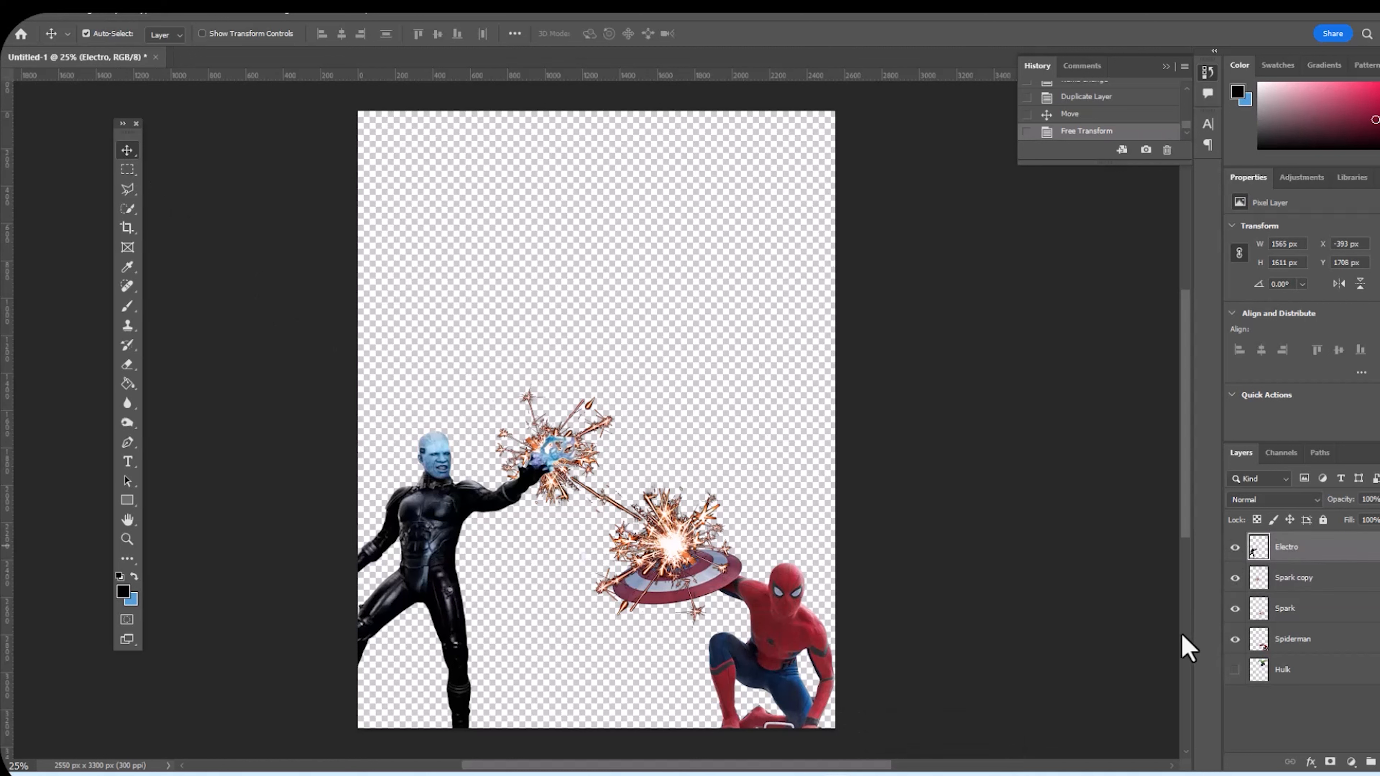
{"action": "left_click_drag", "start_coordinate": [667, 382], "coordinate": [917, 109]}
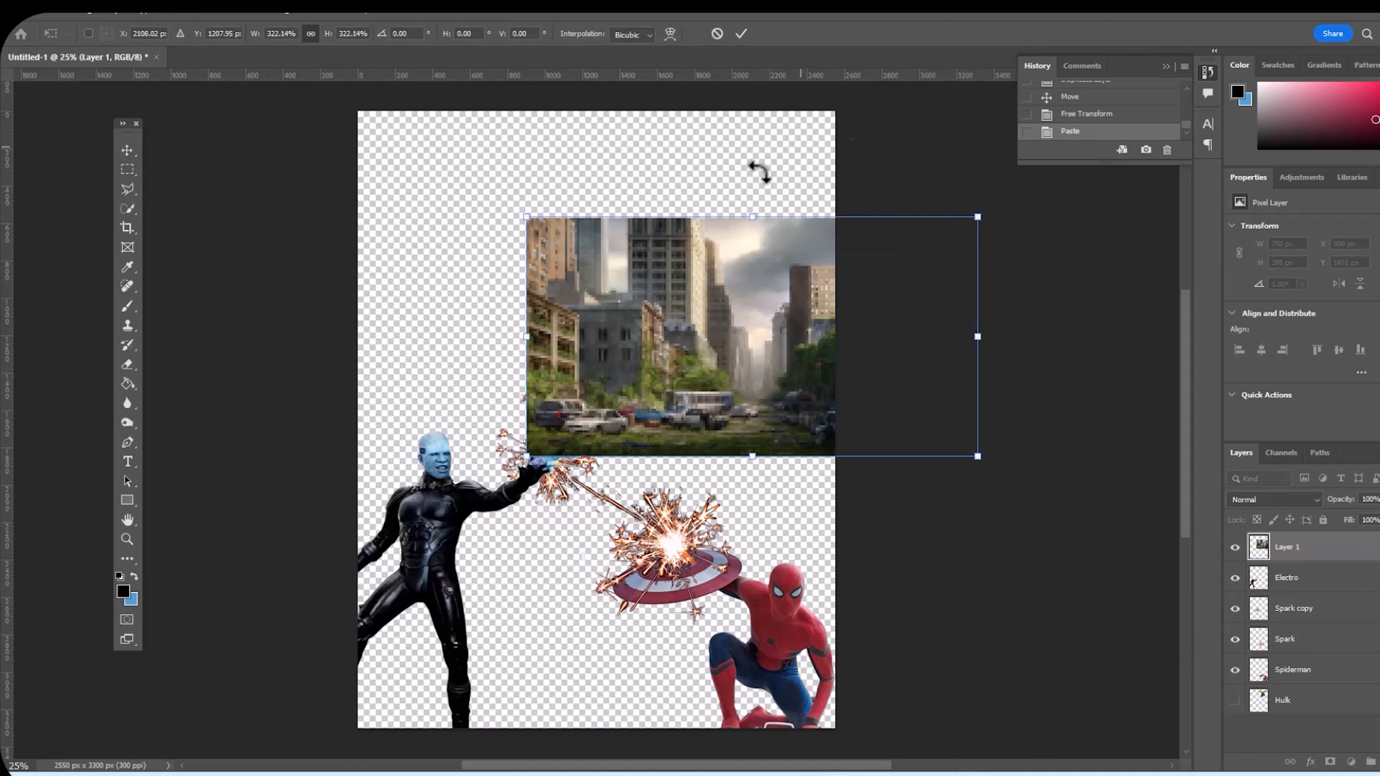
{"action": "left_click_drag", "start_coordinate": [529, 216], "coordinate": [308, 148]}
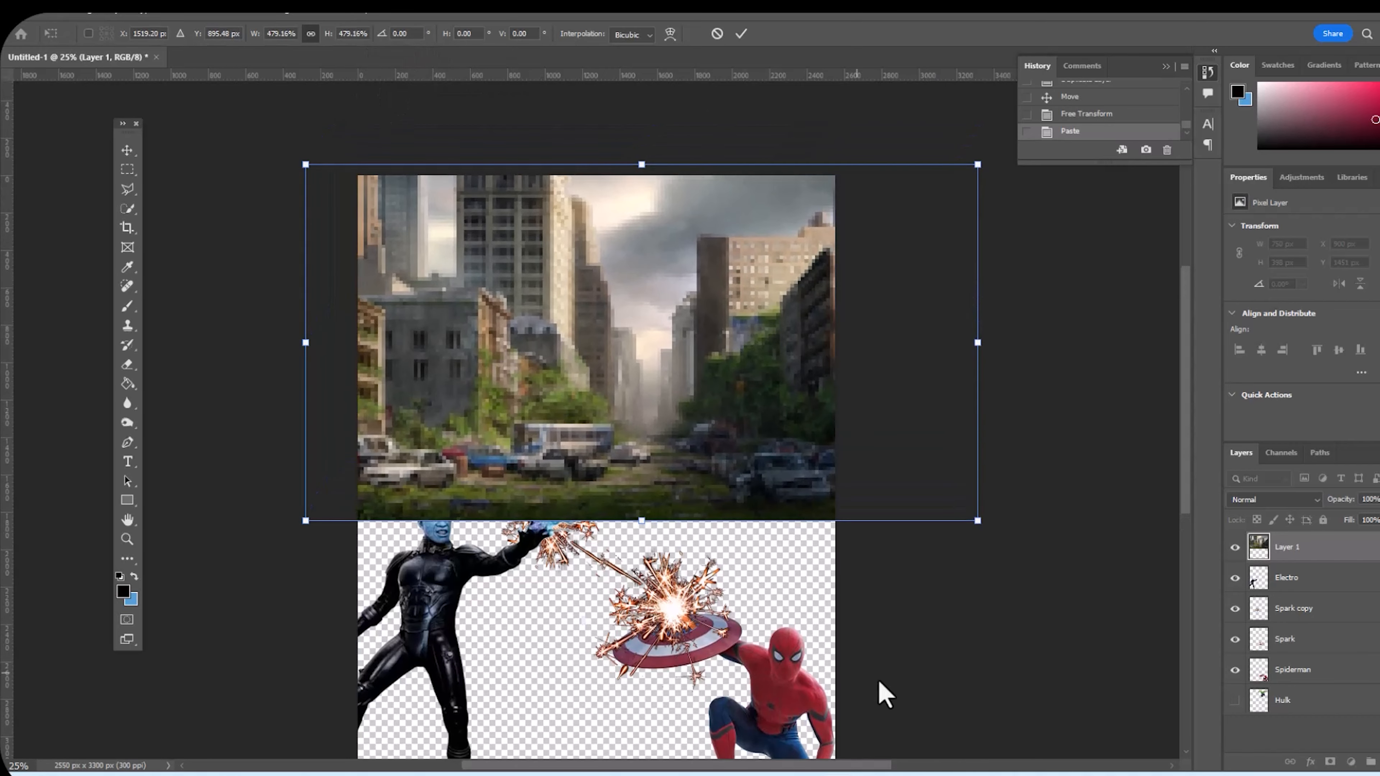
{"action": "left_click_drag", "start_coordinate": [970, 524], "coordinate": [1156, 771]}
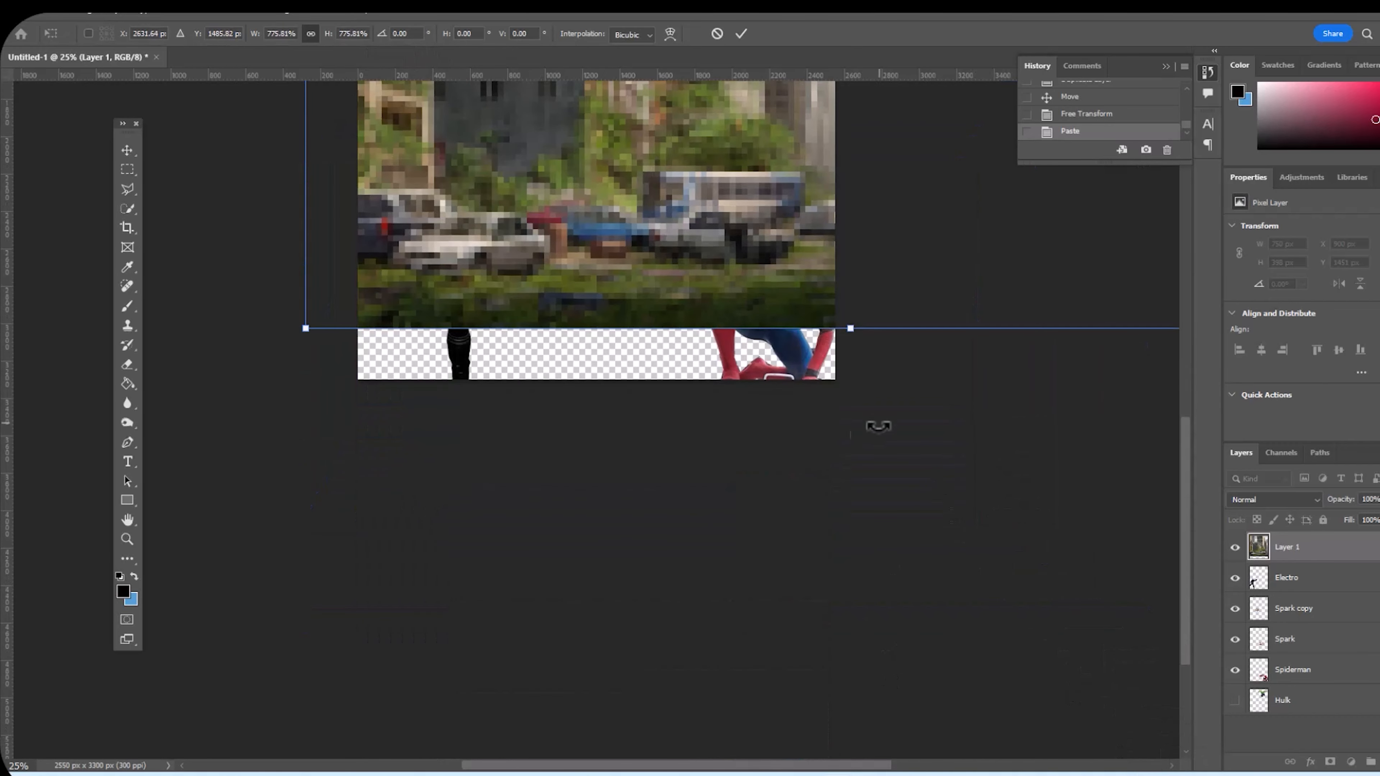
{"action": "left_click_drag", "start_coordinate": [306, 328], "coordinate": [202, 384]}
{"action": "left_click", "coordinate": [126, 150]}
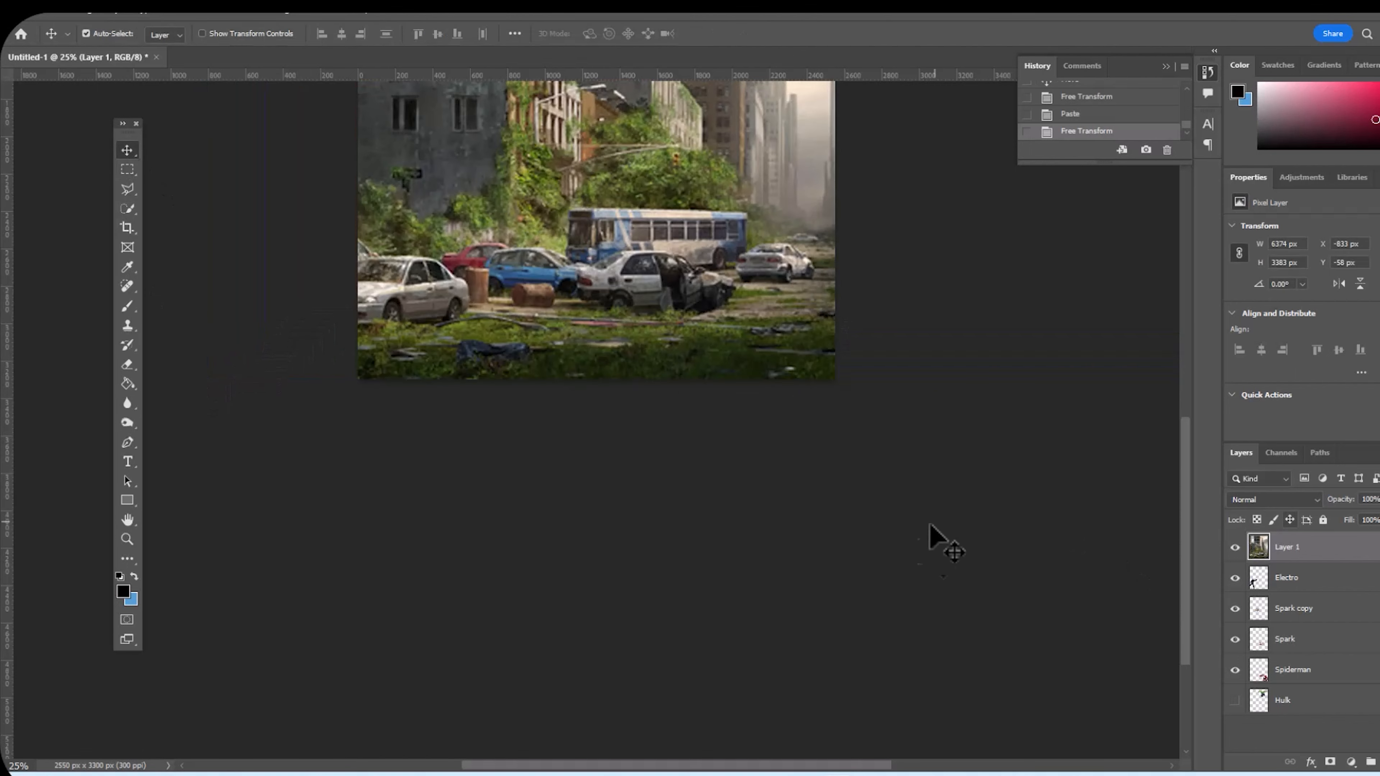
Place the ruined city layer beneath all others with Hulk shown, and shift the city picture left so its street sits behind the characters.
{"action": "scroll", "coordinate": [945, 576], "scroll_direction": "up", "scroll_amount": 8}
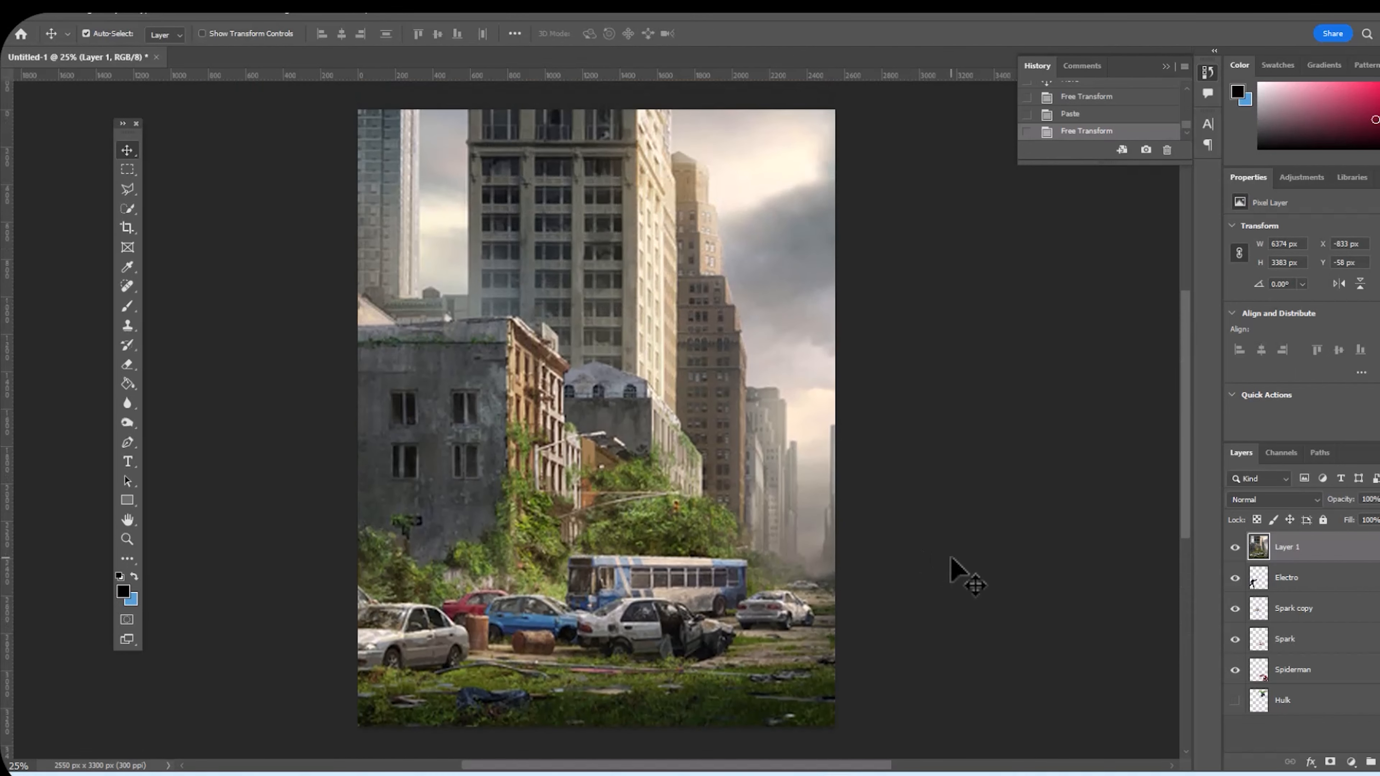
{"action": "left_click_drag", "start_coordinate": [1325, 548], "coordinate": [1319, 708]}
{"action": "left_click", "coordinate": [1235, 670]}
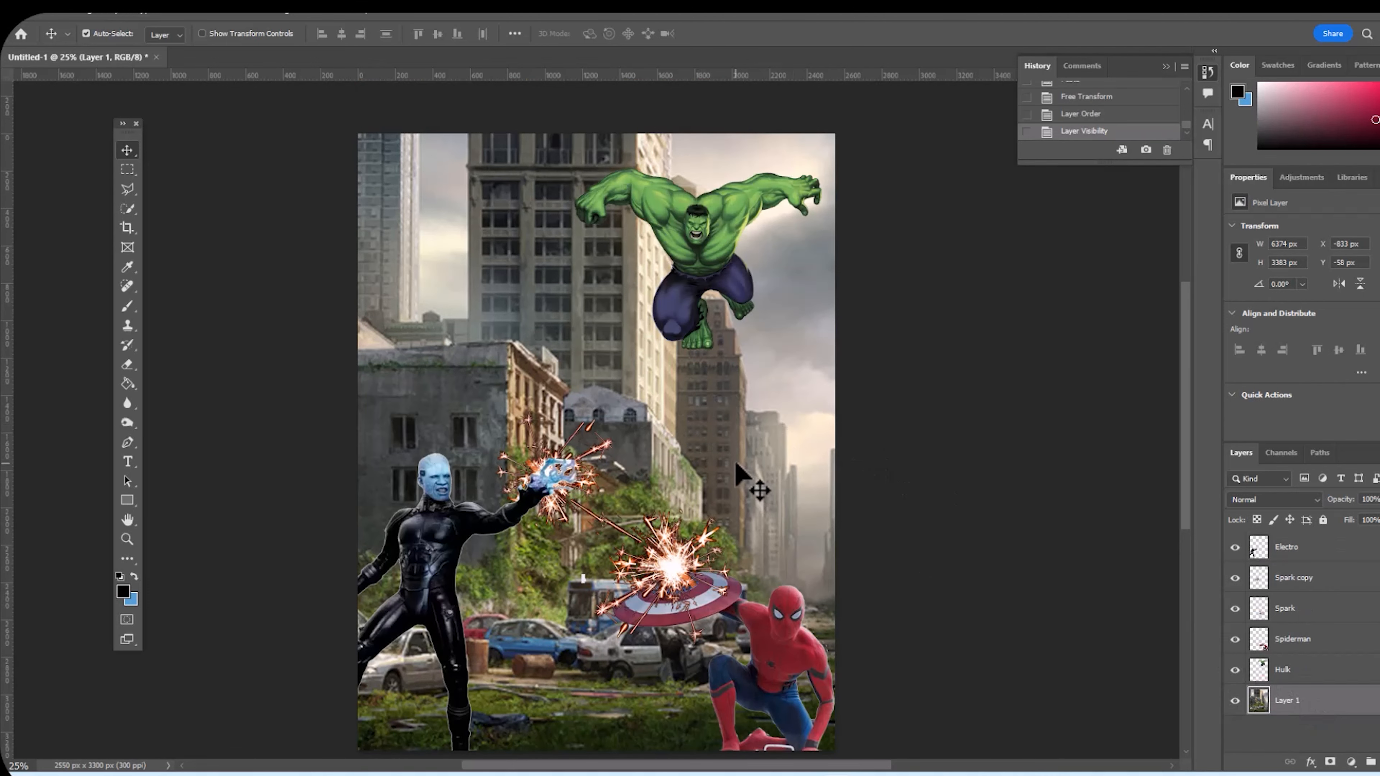
{"action": "left_click_drag", "start_coordinate": [736, 465], "coordinate": [592, 465]}
Erase part of the glow around Electro's raised hand with a 72 px eraser at 54% opacity, 45% flow and 40% hardness.
{"action": "left_click", "coordinate": [1286, 548]}
{"action": "left_click", "coordinate": [128, 365]}
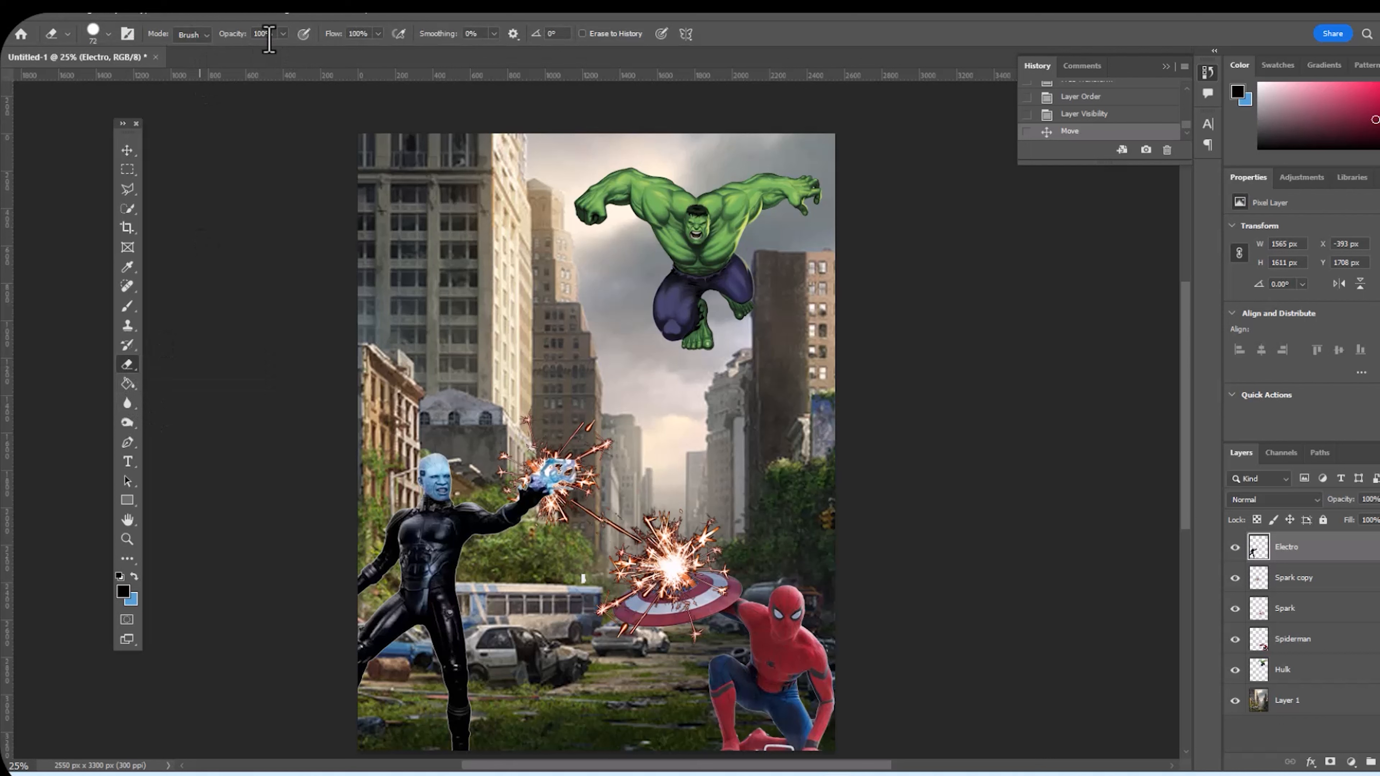
{"action": "left_click", "coordinate": [283, 34]}
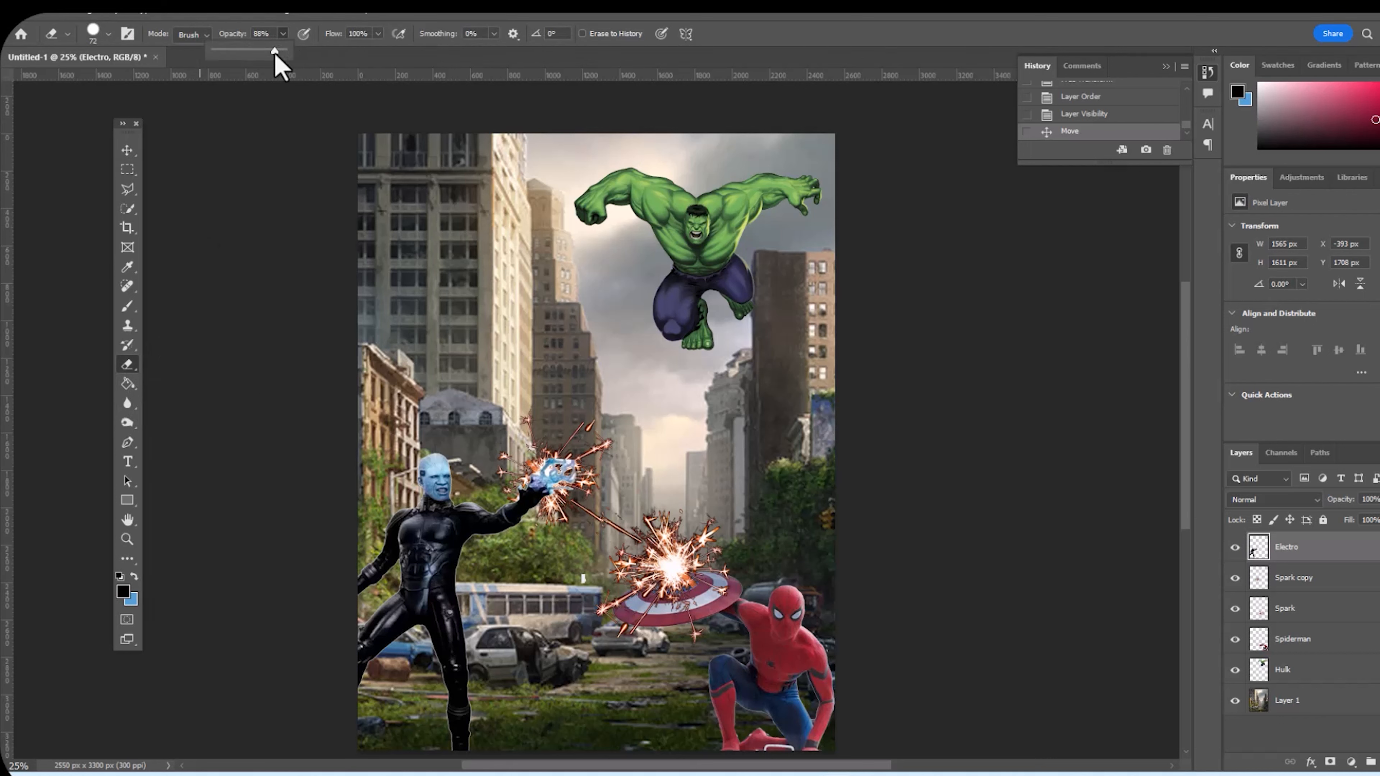
{"action": "left_click", "coordinate": [377, 34]}
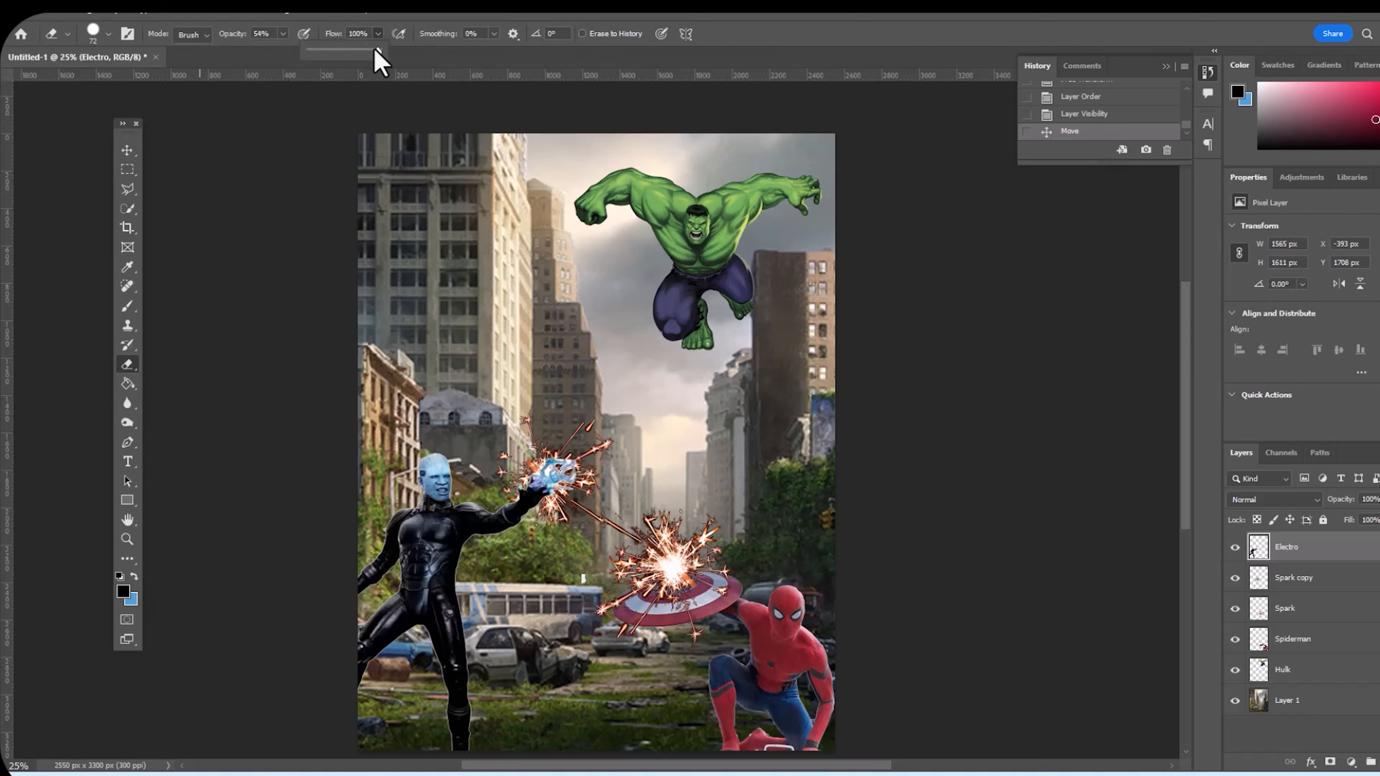
{"action": "left_click_drag", "start_coordinate": [380, 50], "coordinate": [330, 51]}
{"action": "left_click", "coordinate": [64, 35]}
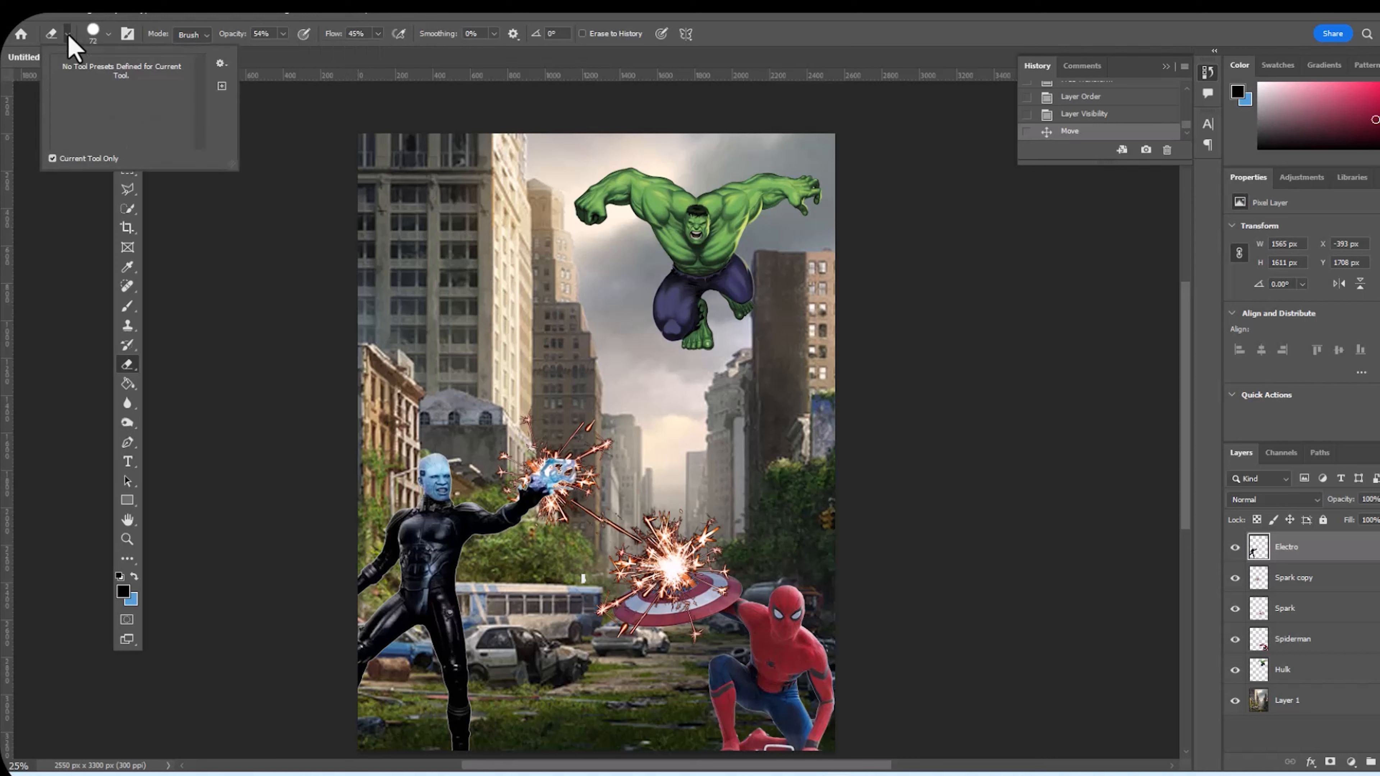
{"action": "left_click", "coordinate": [109, 36]}
{"action": "left_click_drag", "start_coordinate": [177, 117], "coordinate": [124, 111]}
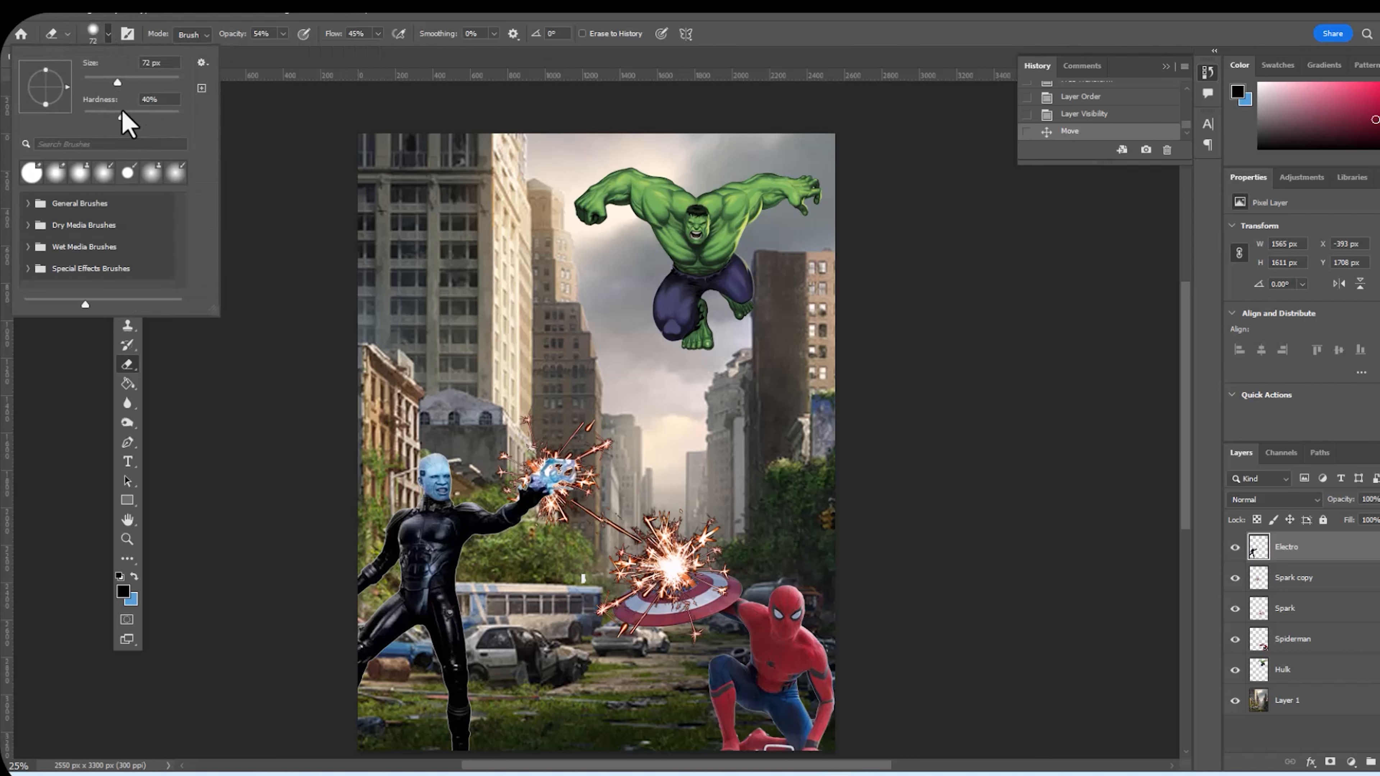
{"action": "left_click", "coordinate": [551, 461]}
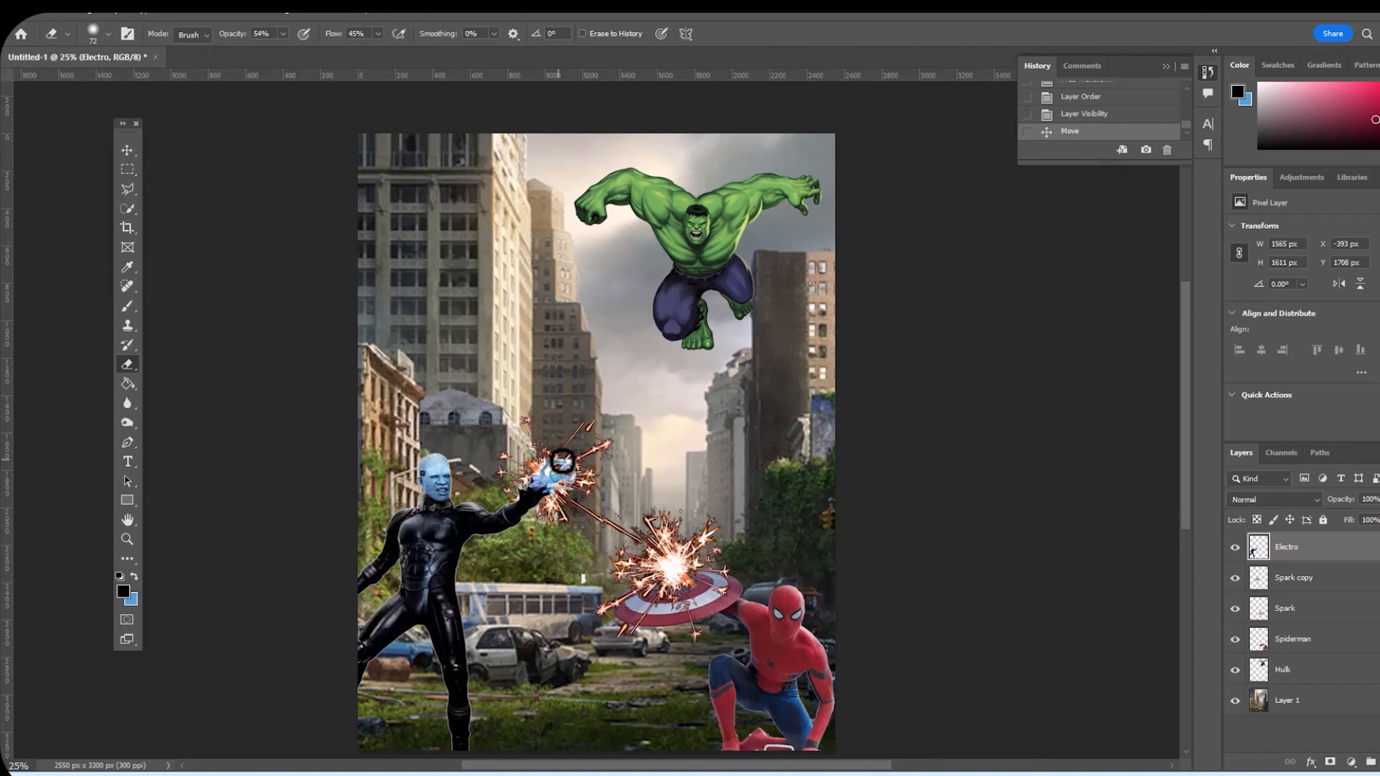
{"action": "mouse_move", "coordinate": [550, 461]}
{"action": "left_mouse_down"}
{"action": "mouse_move", "coordinate": [572, 477]}
{"action": "mouse_move", "coordinate": [558, 468]}
{"action": "left_mouse_up"}
Nudge the Spark copy layer slightly right over Electro's raised hand, to X 410 px.
{"action": "key", "text": "v"}
{"action": "left_click", "coordinate": [1294, 578]}
{"action": "key", "text": "Right"}
{"action": "key", "text": "Right"}
{"action": "key", "text": "Right"}
{"action": "key", "text": "Right"}
{"action": "key", "text": "Right"}
{"action": "key", "text": "Right"}
{"action": "key", "text": "Right"}
{"action": "key", "text": "Right"}
{"action": "key", "text": "Right"}
{"action": "key", "text": "Right"}
{"action": "key", "text": "Right"}
{"action": "key", "text": "Right"}
{"action": "key", "text": "Right"}
{"action": "key", "text": "Right"}
{"action": "key", "text": "Right"}
{"action": "key", "text": "Right"}
{"action": "key", "text": "Right"}
{"action": "key", "text": "Right"}
{"action": "key", "text": "Right"}
{"action": "key", "text": "Right"}
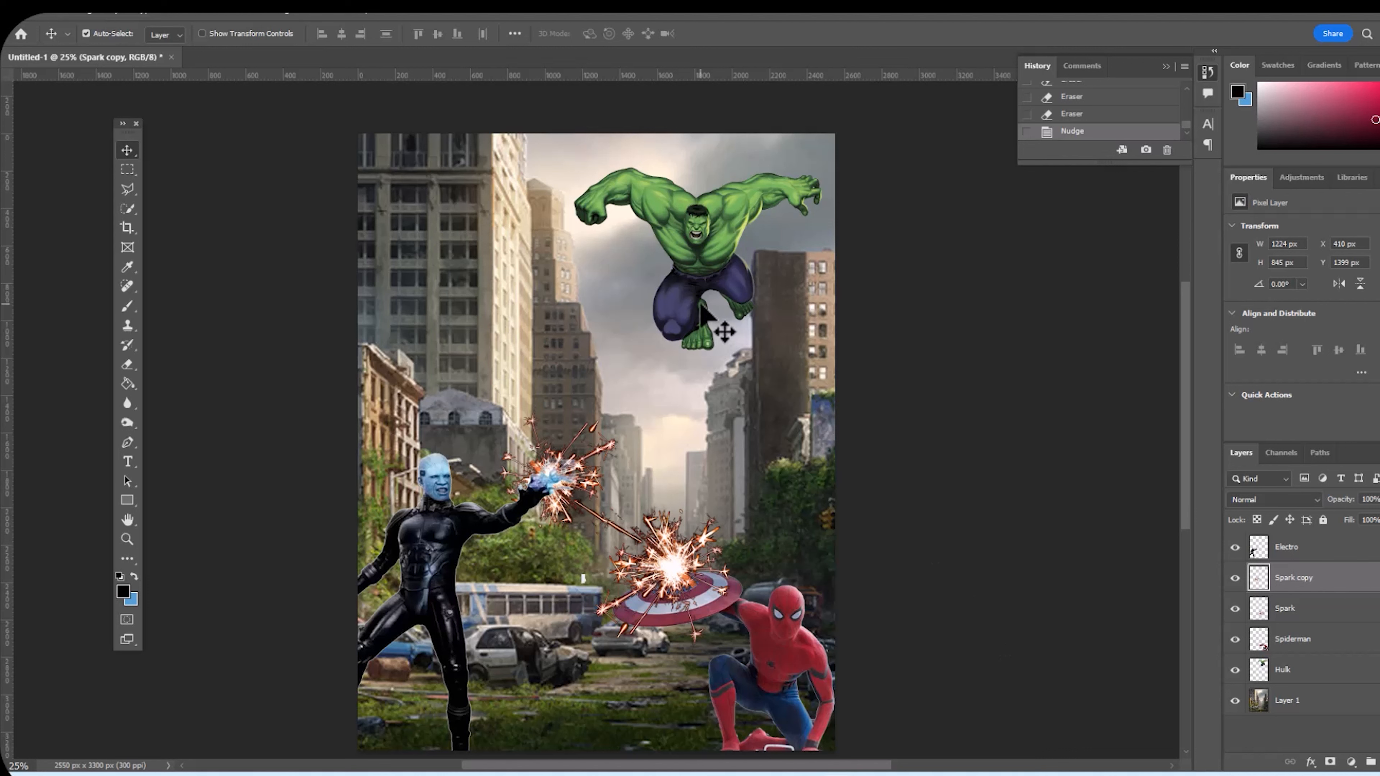
Move Hulk slightly lower in the sky, to about X 1132 px and Y 275 px.
{"action": "left_click_drag", "start_coordinate": [699, 242], "coordinate": [700, 286]}
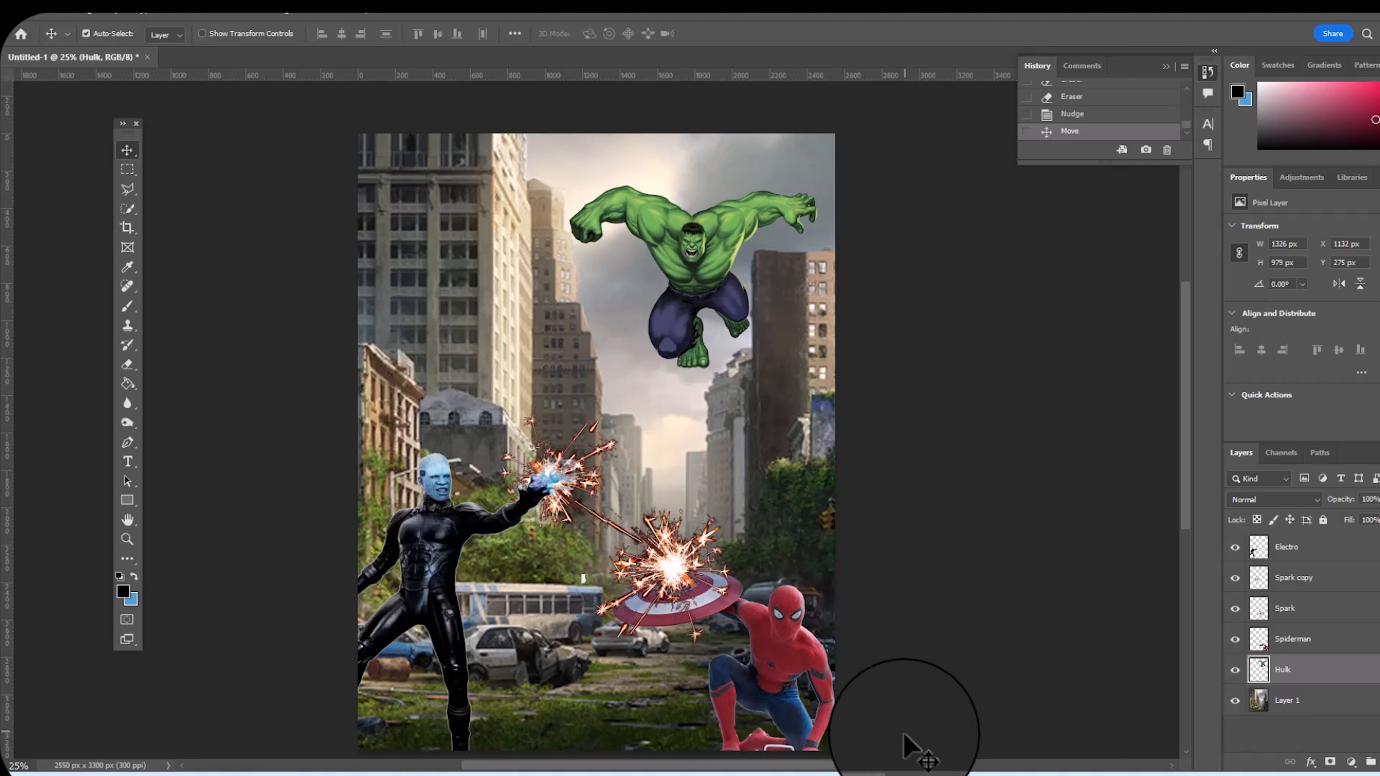
Bring up the layer commands for the Electro layer.
{"action": "right_click", "coordinate": [1355, 555]}
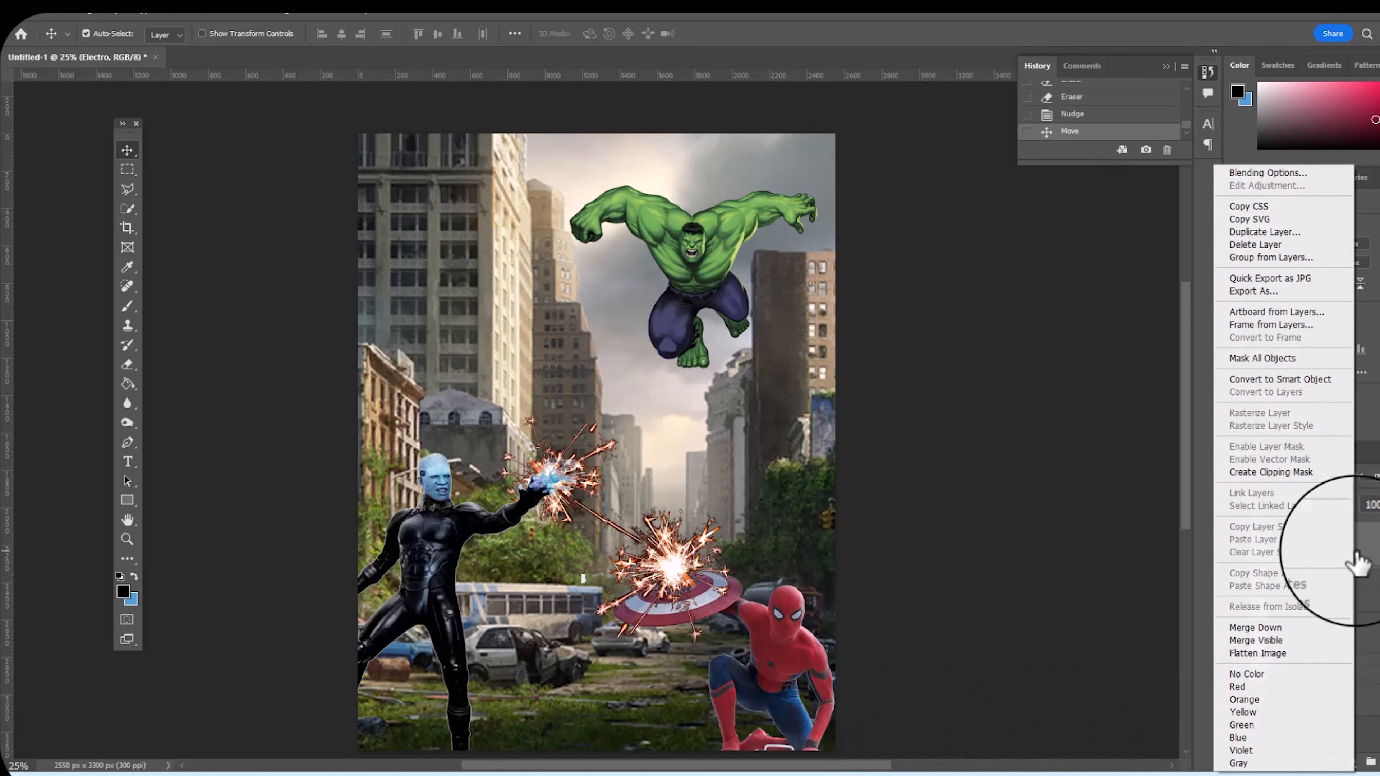